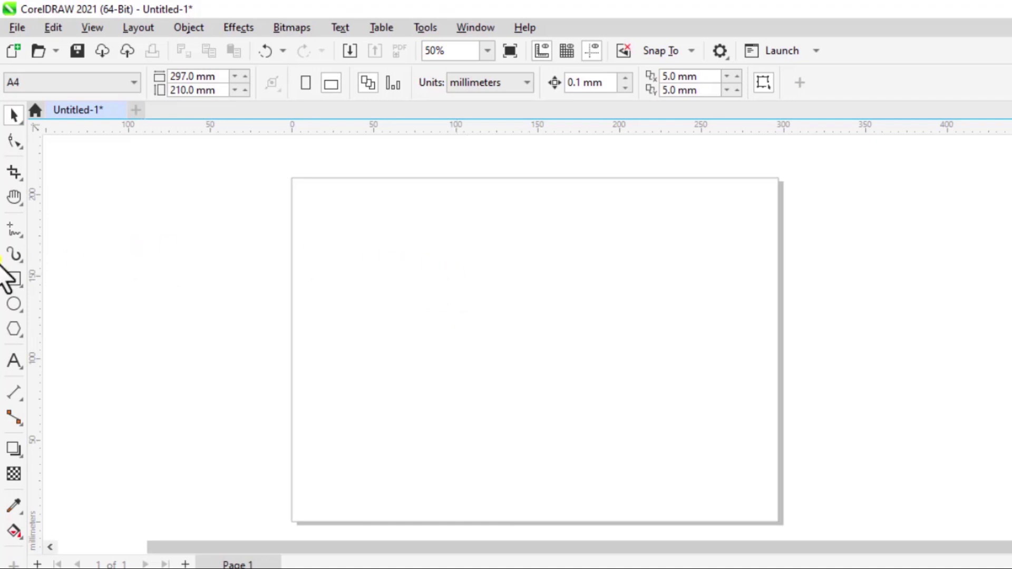
- Draw a rectangle, an ellipse and a pentagon, shifting the rectangle toward the top-left corner
click(14, 278)
drag(328, 234, 433, 354)
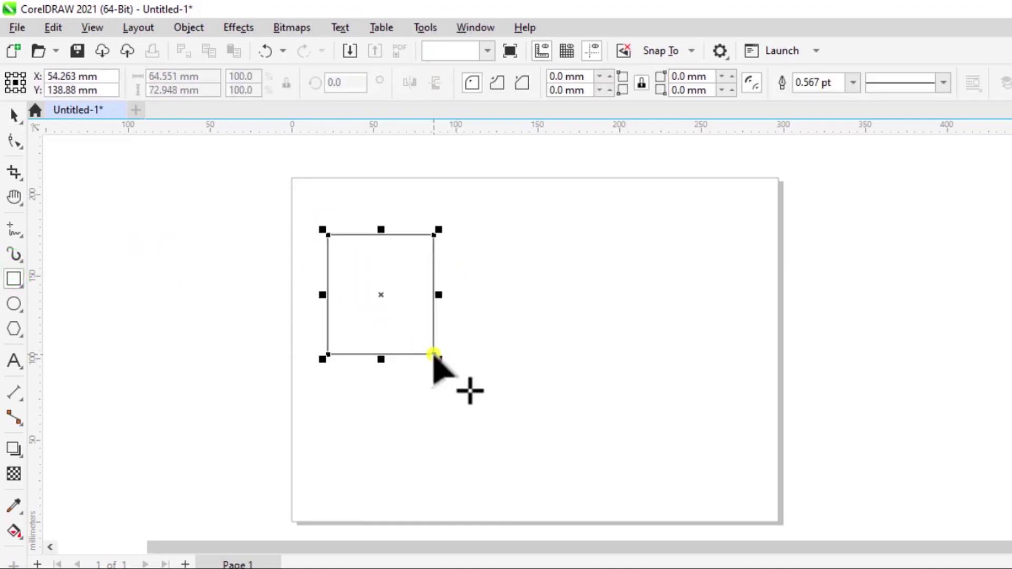
click(14, 304)
click(593, 265)
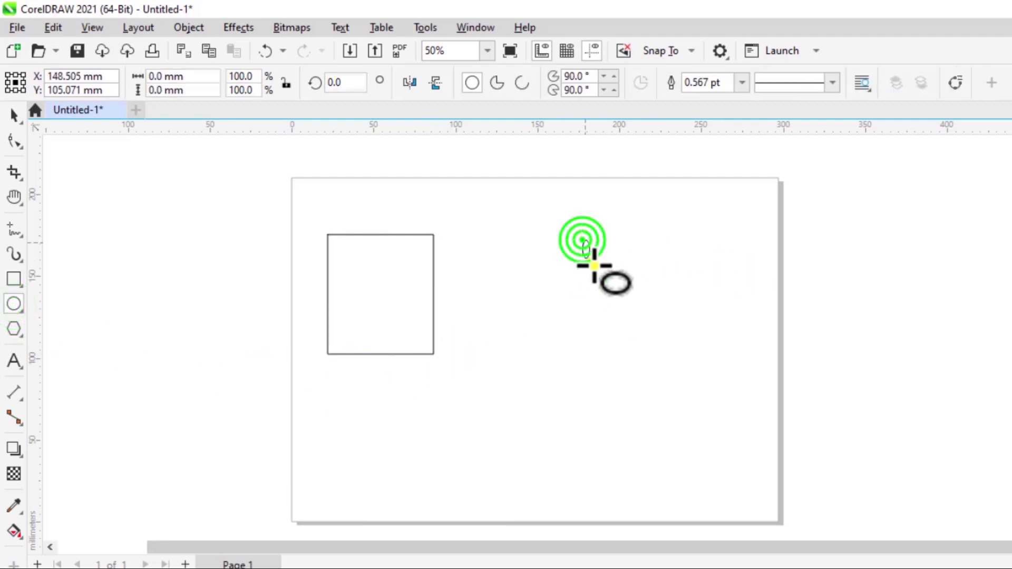
drag(594, 266, 694, 363)
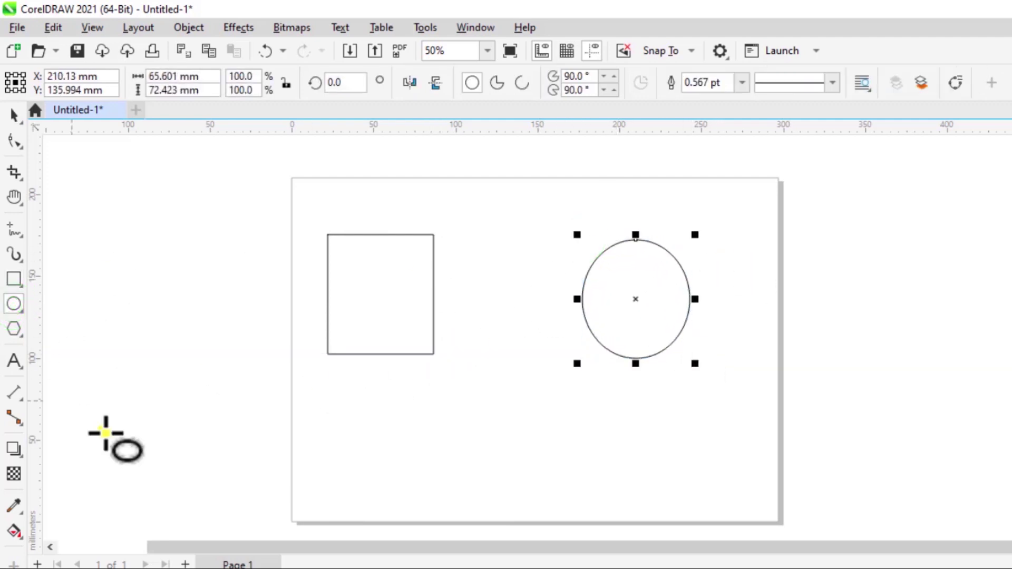
click(13, 328)
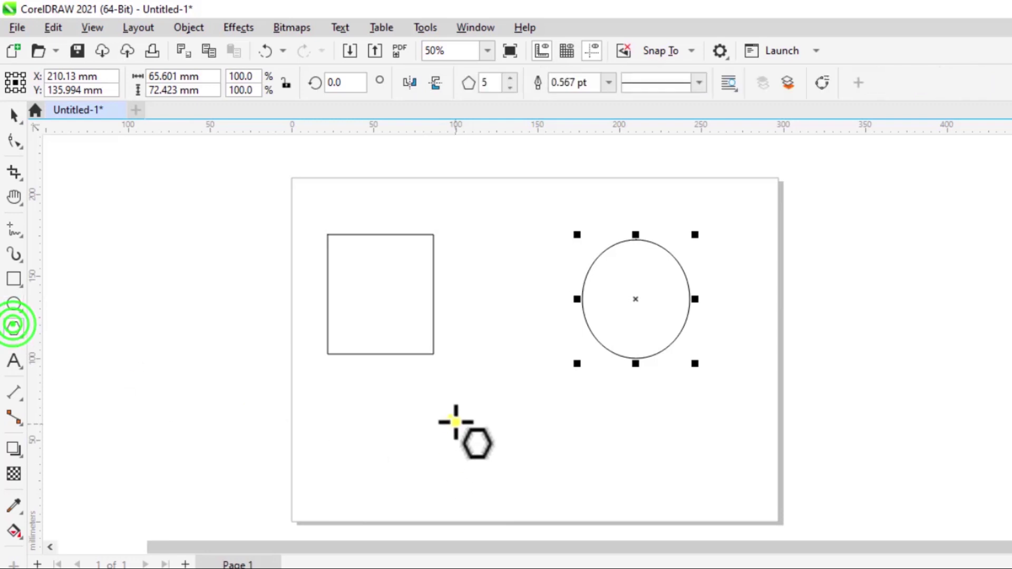
drag(468, 402, 505, 457)
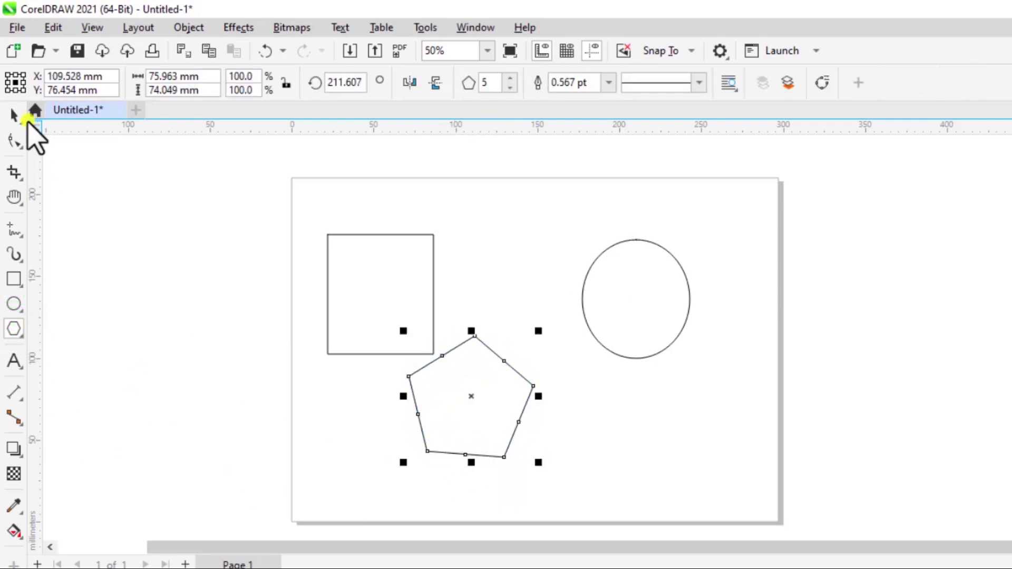
drag(328, 292, 306, 258)
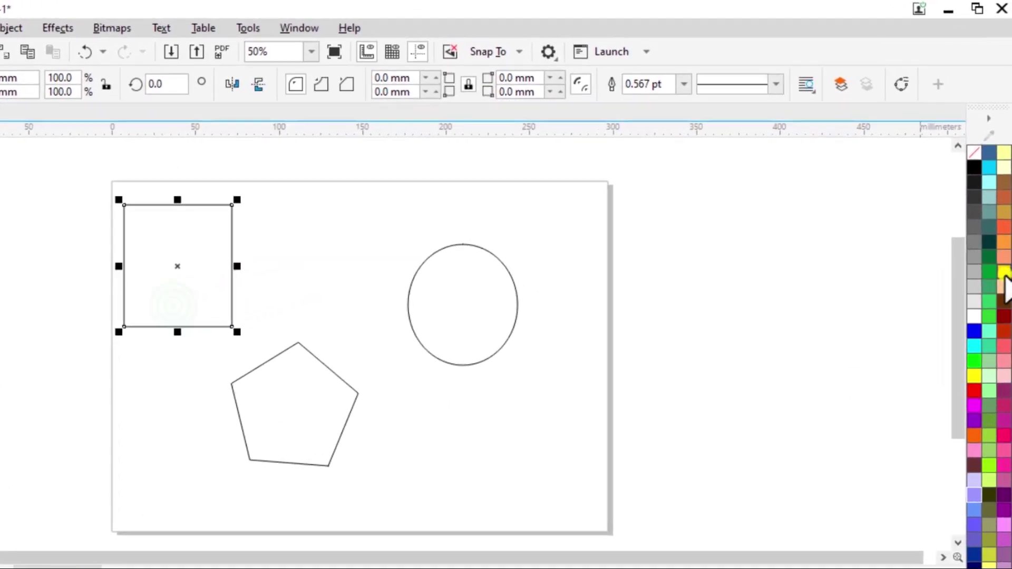
- Fill the rectangle brown, the ellipse magenta and the pentagon blue
click(1002, 299)
click(499, 294)
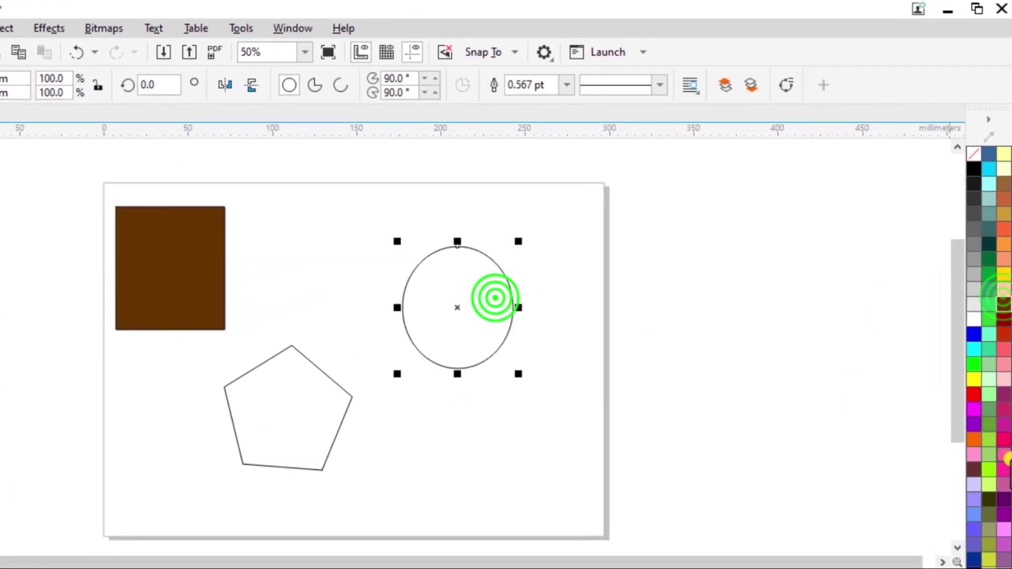
click(1001, 461)
click(295, 422)
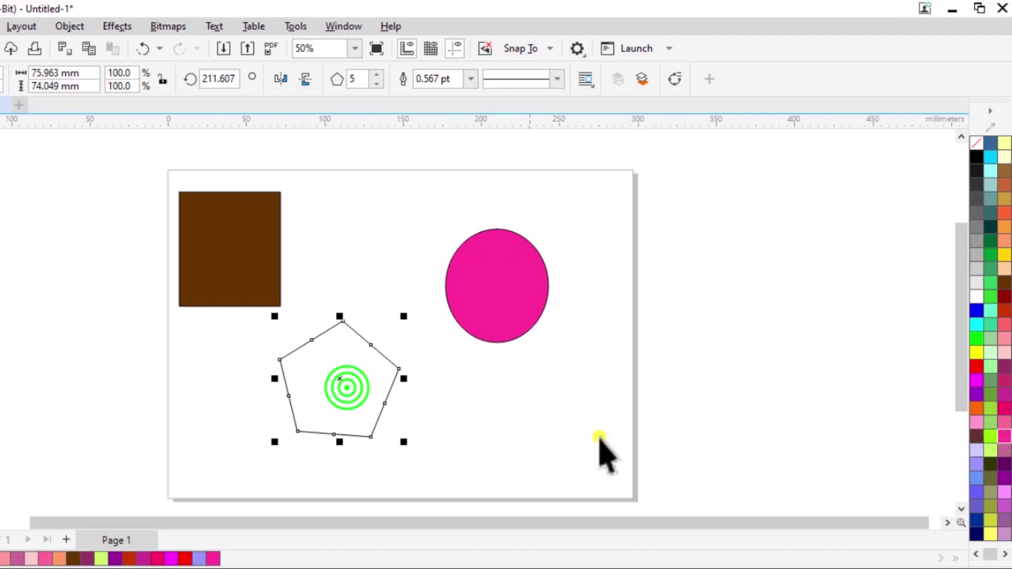
click(975, 513)
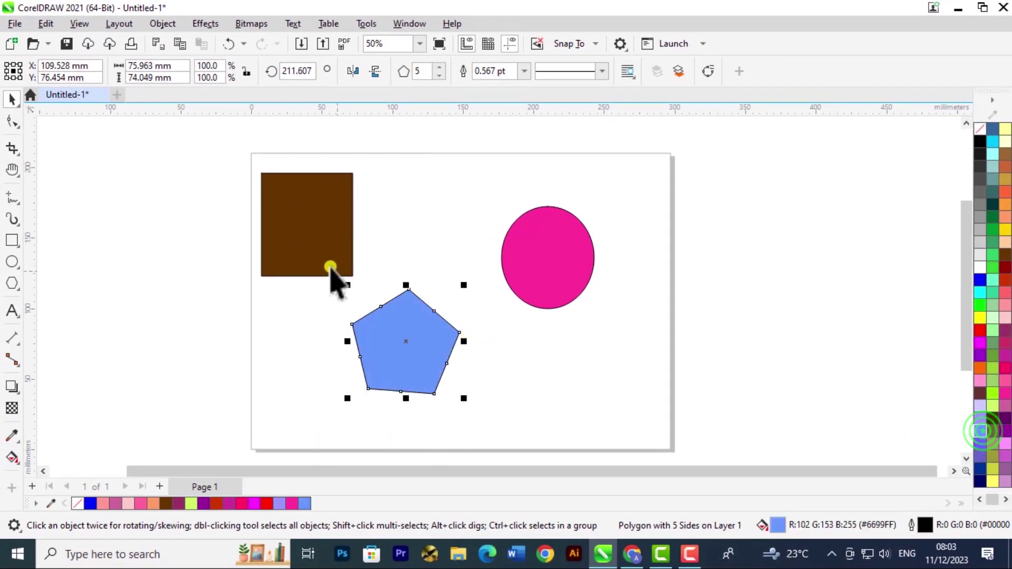
click(314, 232)
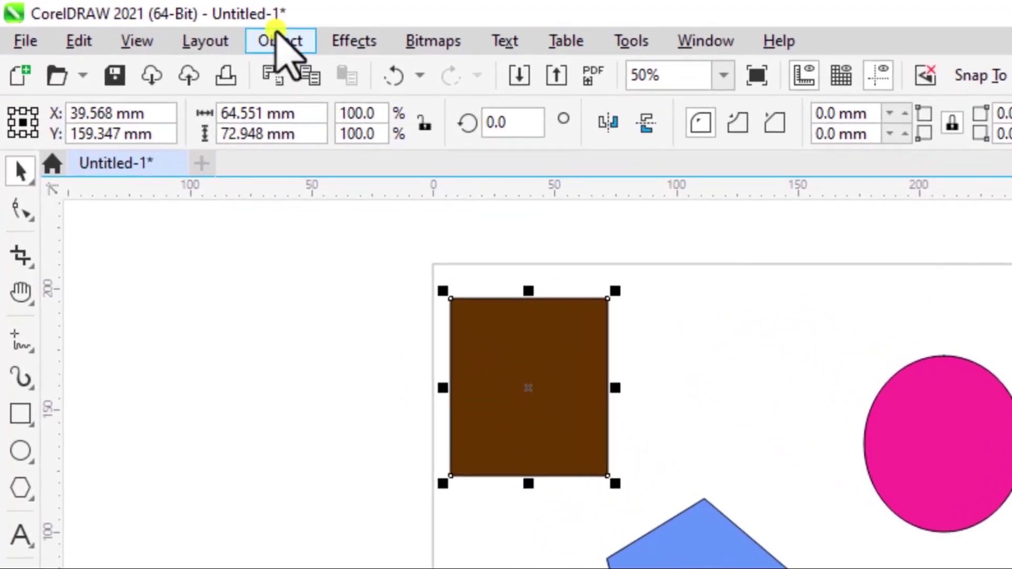
- Convert the brown rectangle to curves and drag its top-right node to the bottom-left, forming a thin L
click(208, 30)
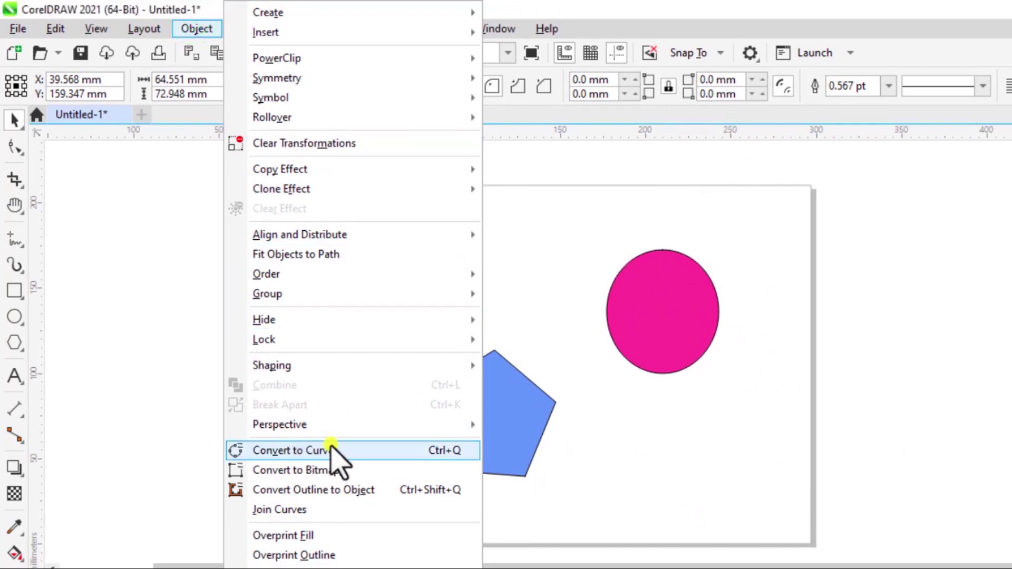
click(435, 451)
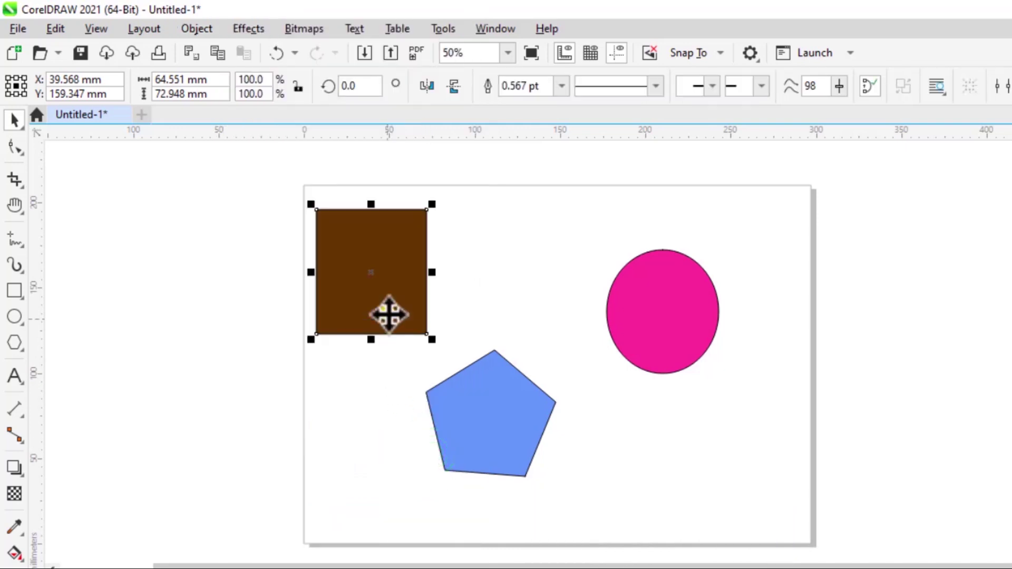
click(14, 148)
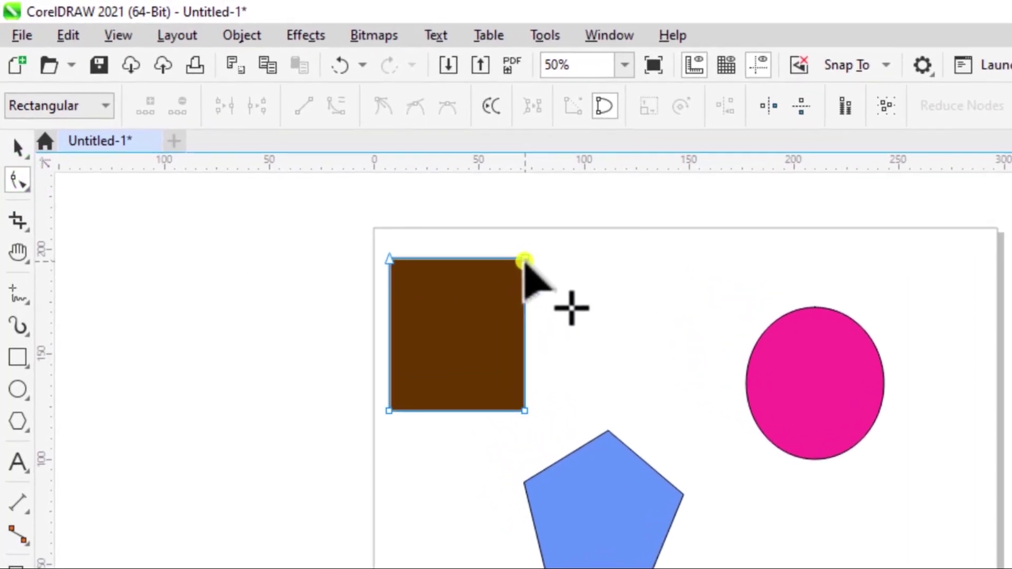
drag(524, 258, 402, 398)
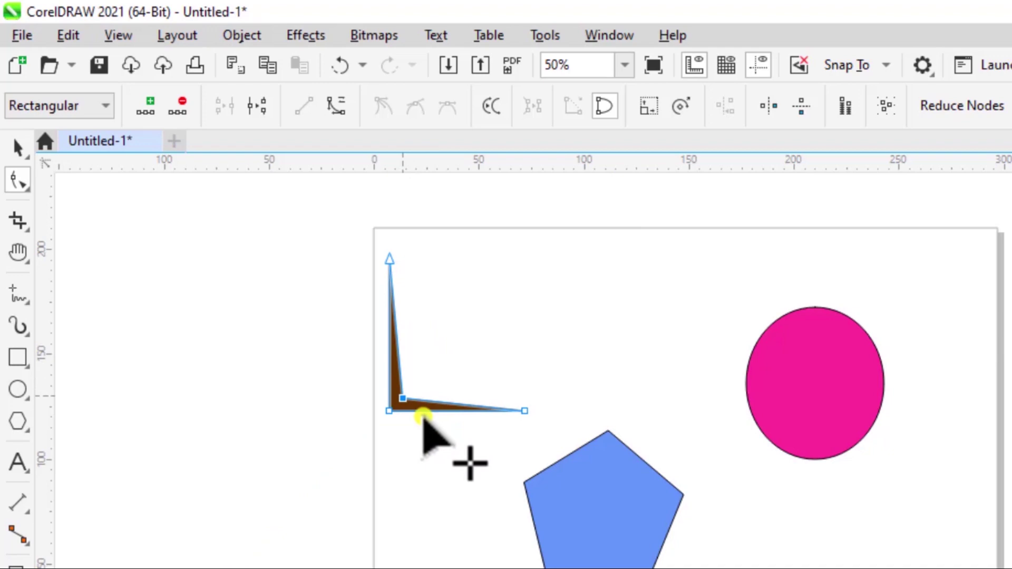
click(18, 150)
click(211, 355)
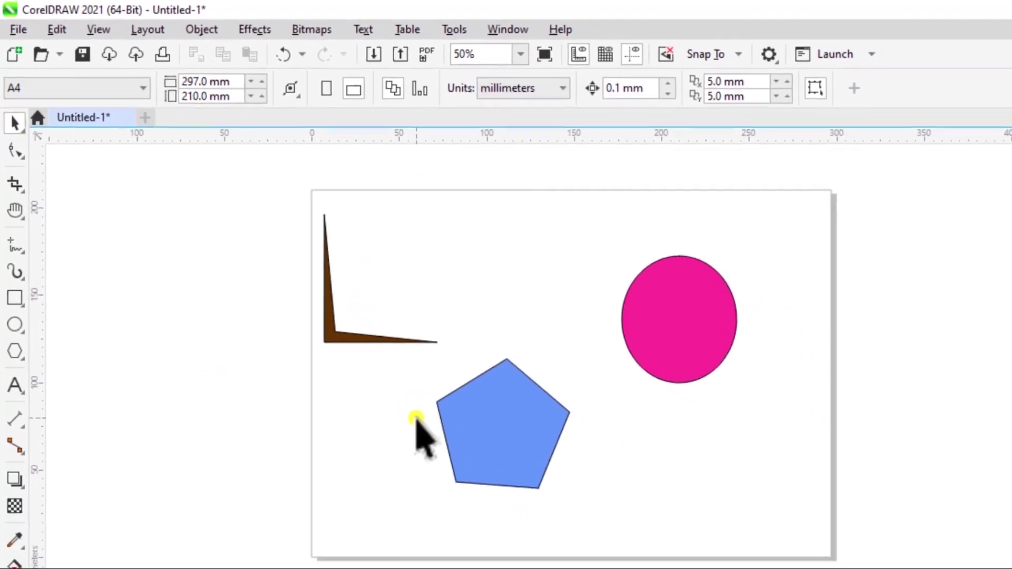
- Move the magenta ellipse up and right and convert it to curves
click(627, 287)
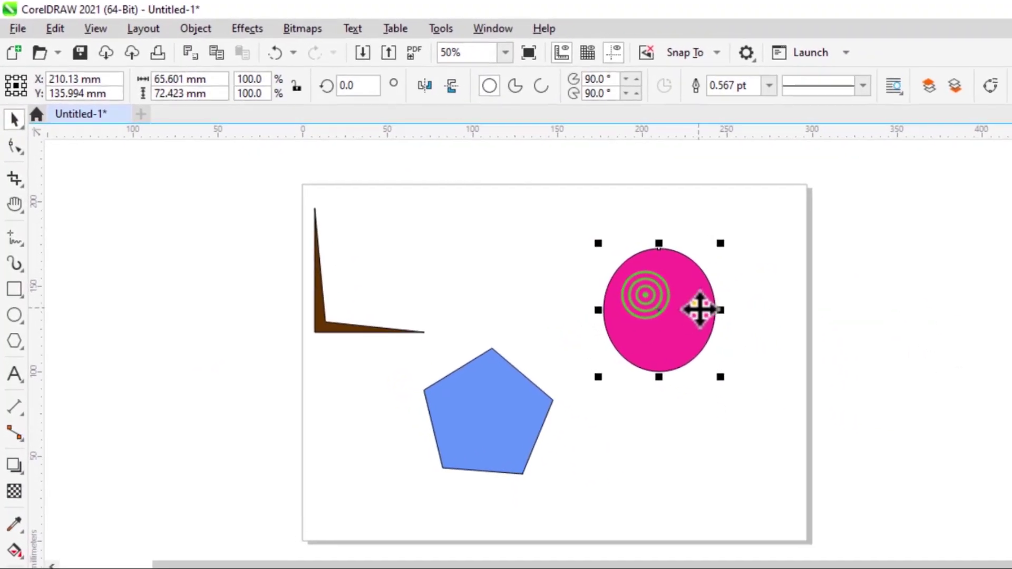
drag(677, 297, 691, 274)
drag(766, 303, 766, 303)
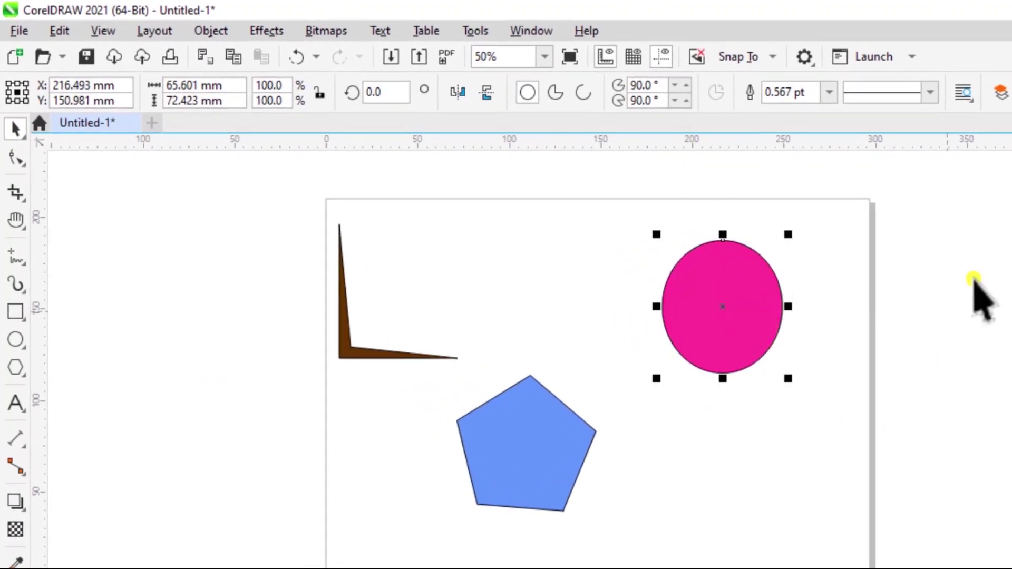
click(203, 32)
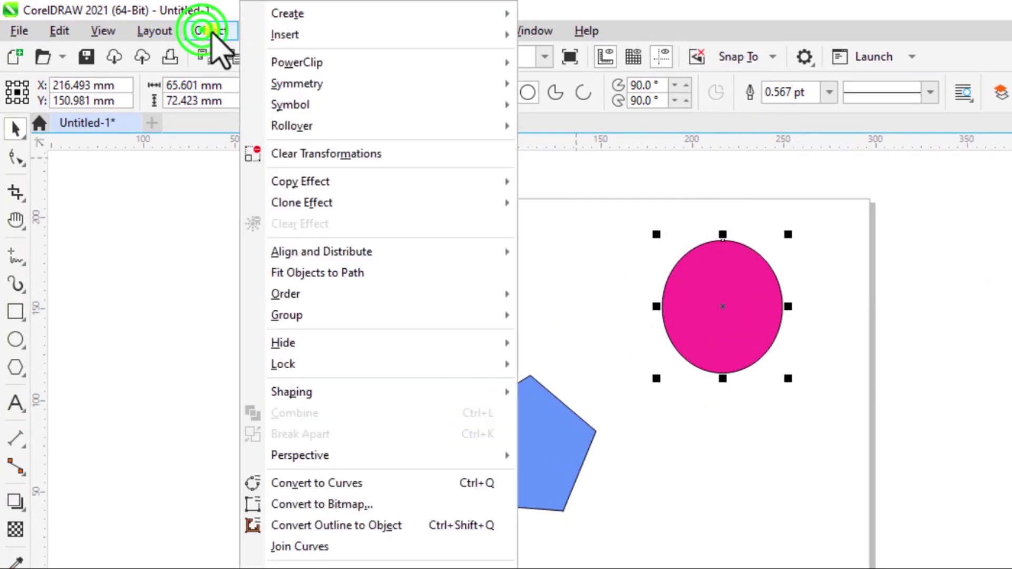
click(408, 479)
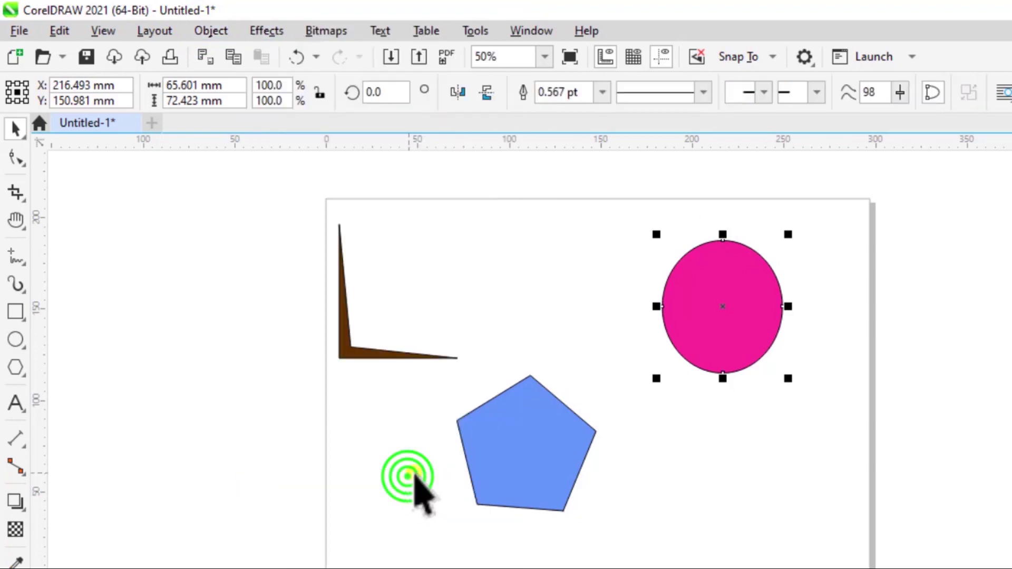
- Pull the ellipse's bottom node down and adjust its left and top nodes into a teardrop
click(18, 155)
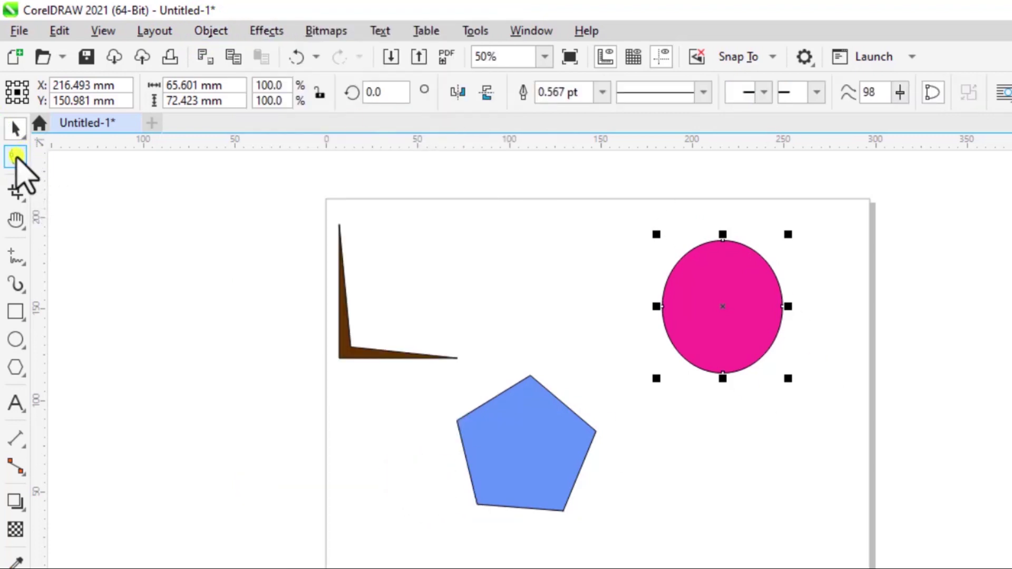
click(15, 157)
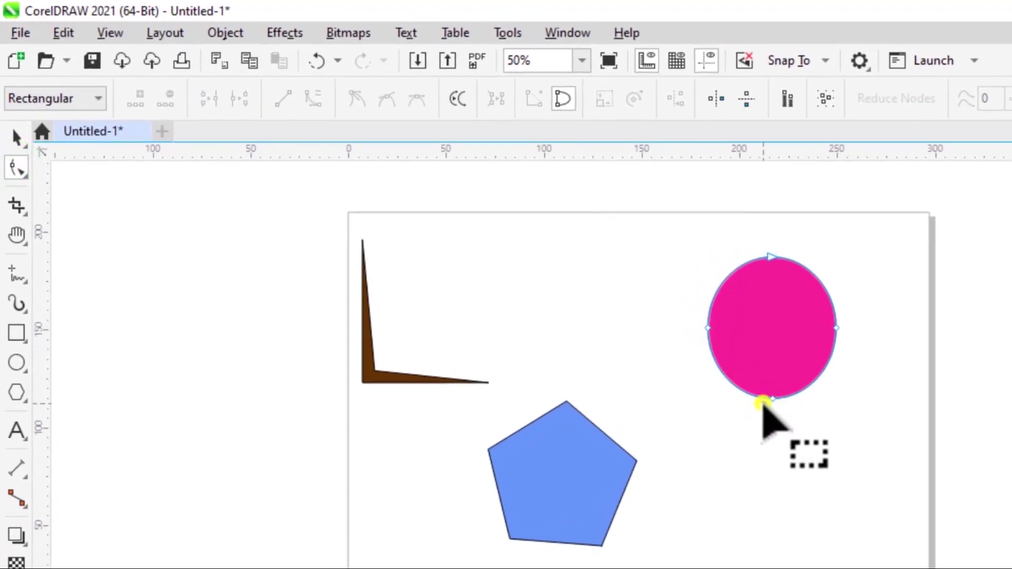
drag(778, 403, 773, 452)
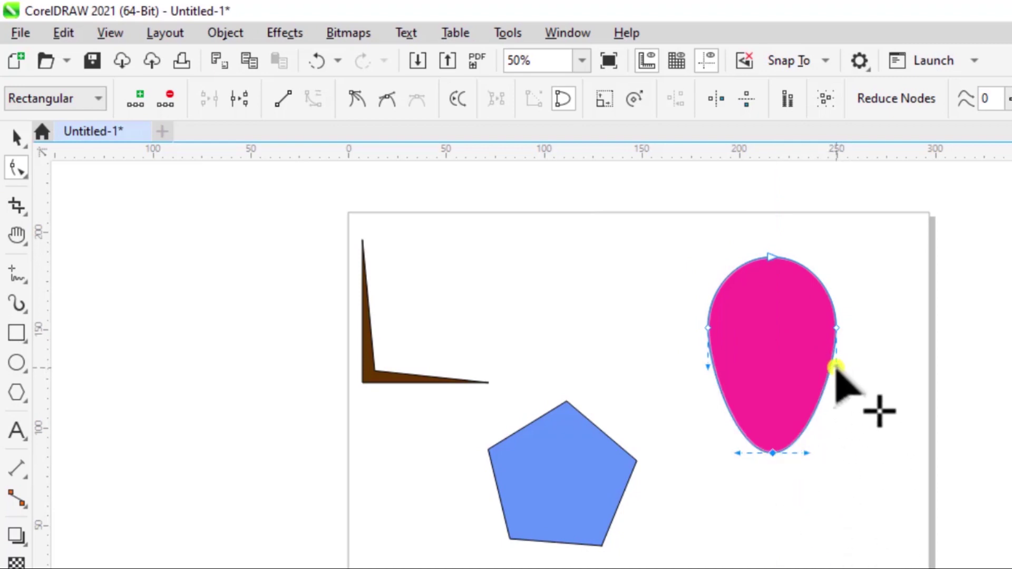
click(835, 365)
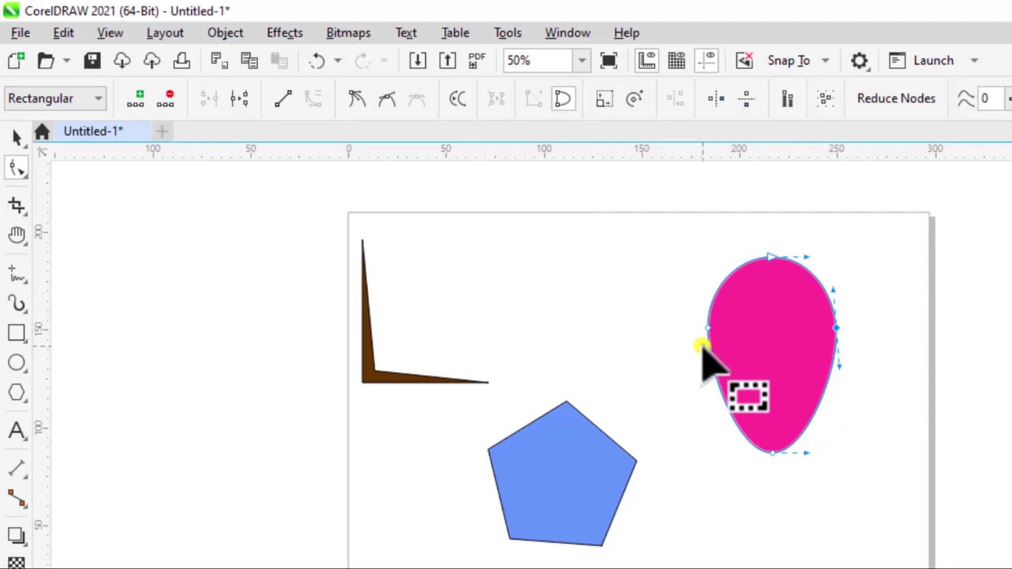
click(707, 330)
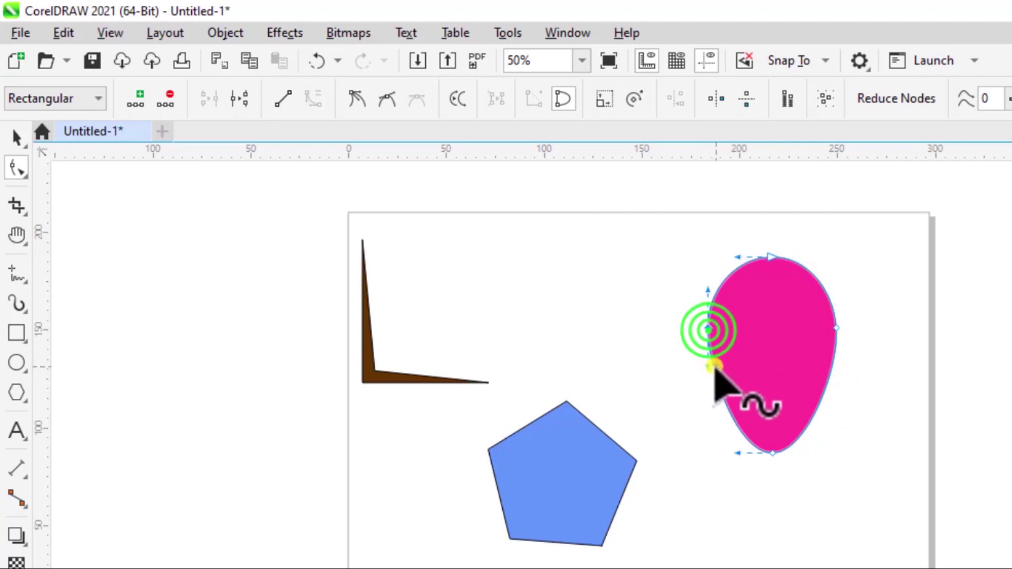
click(707, 364)
drag(707, 365, 703, 366)
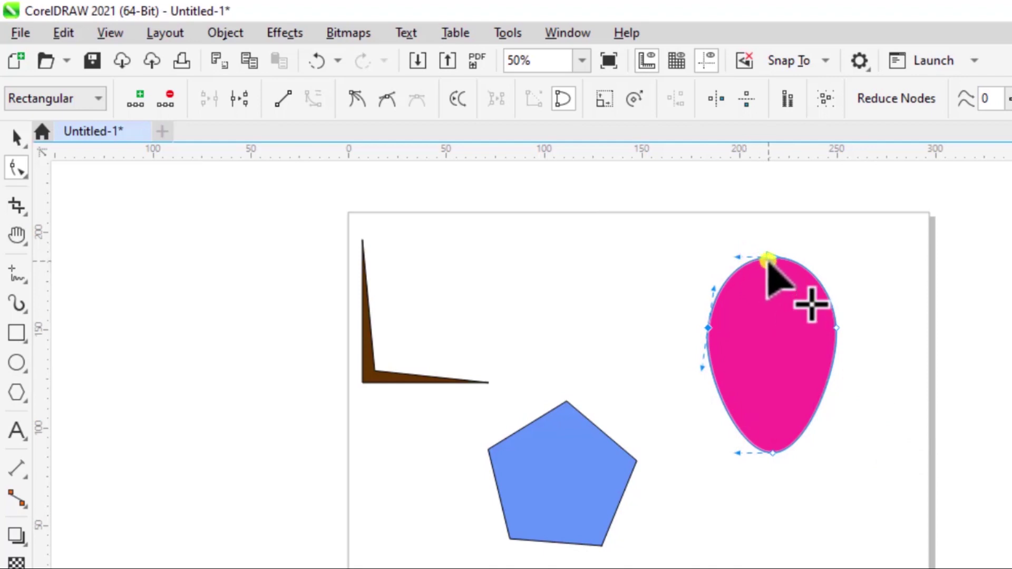
click(767, 259)
drag(770, 263, 771, 252)
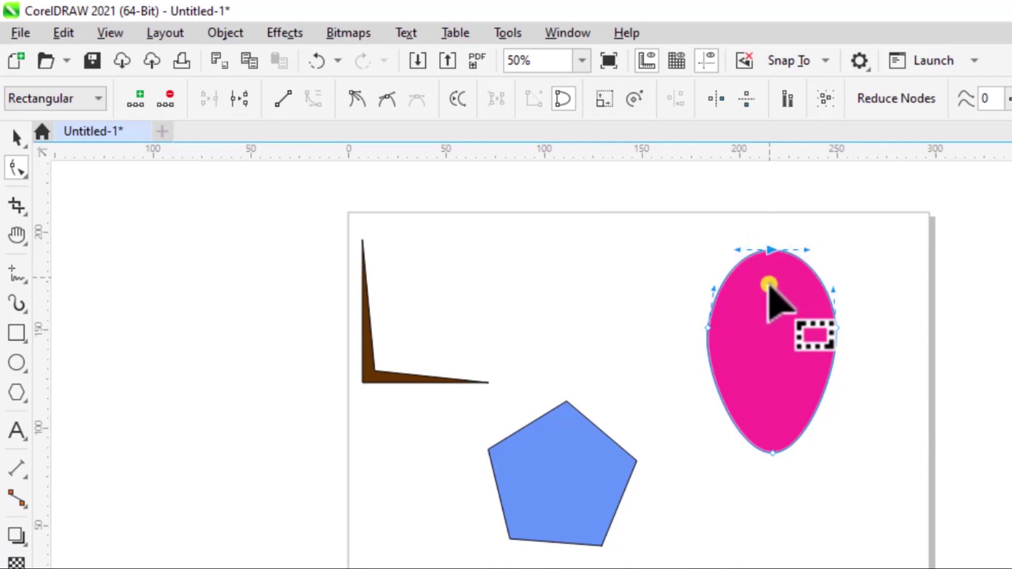
- Move the magenta teardrop further to the right
click(13, 138)
click(579, 281)
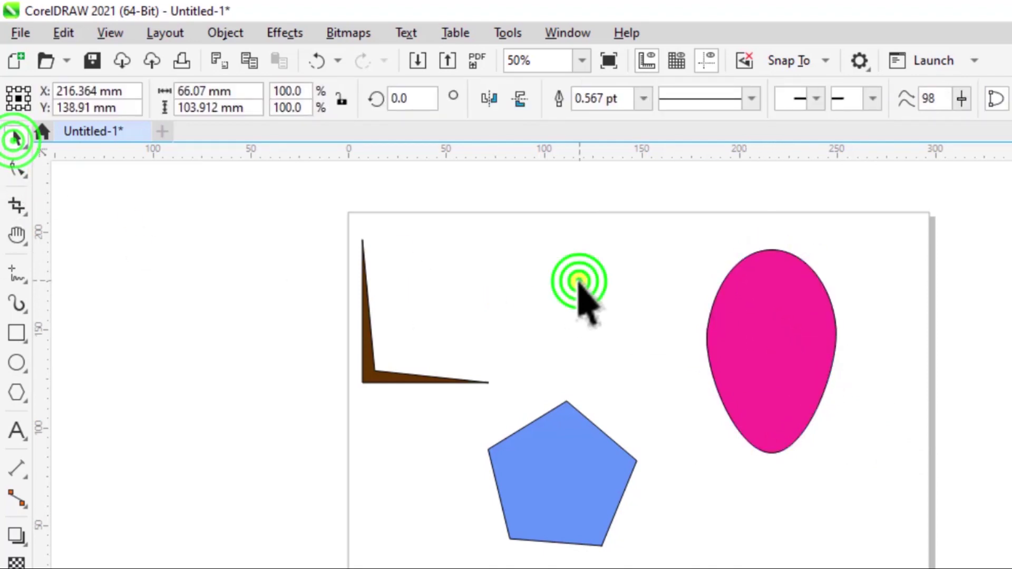
drag(807, 345, 1000, 292)
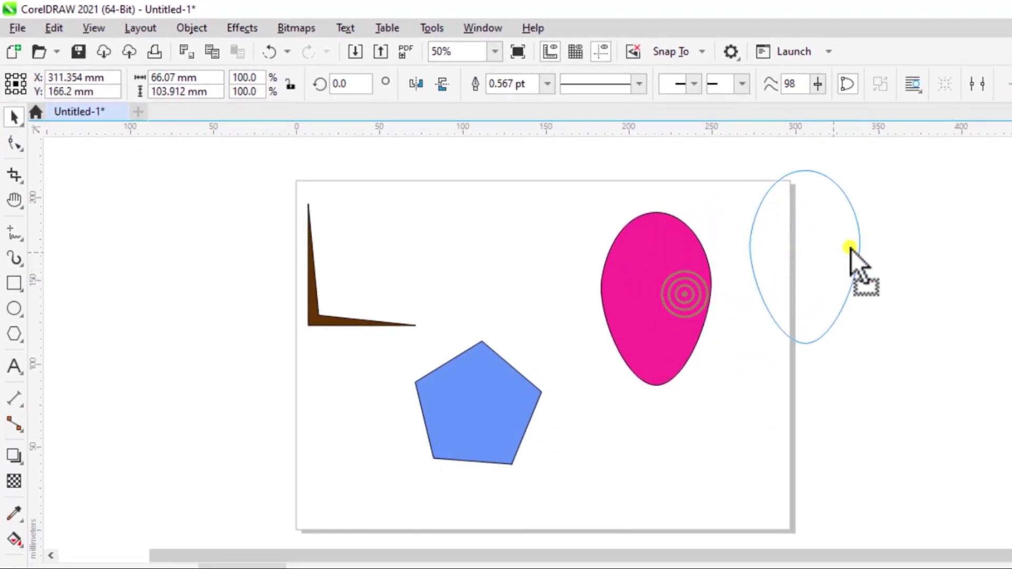
- Shift the teardrop right, then draw a blue-filled ellipse and convert it to curves
drag(852, 249, 882, 240)
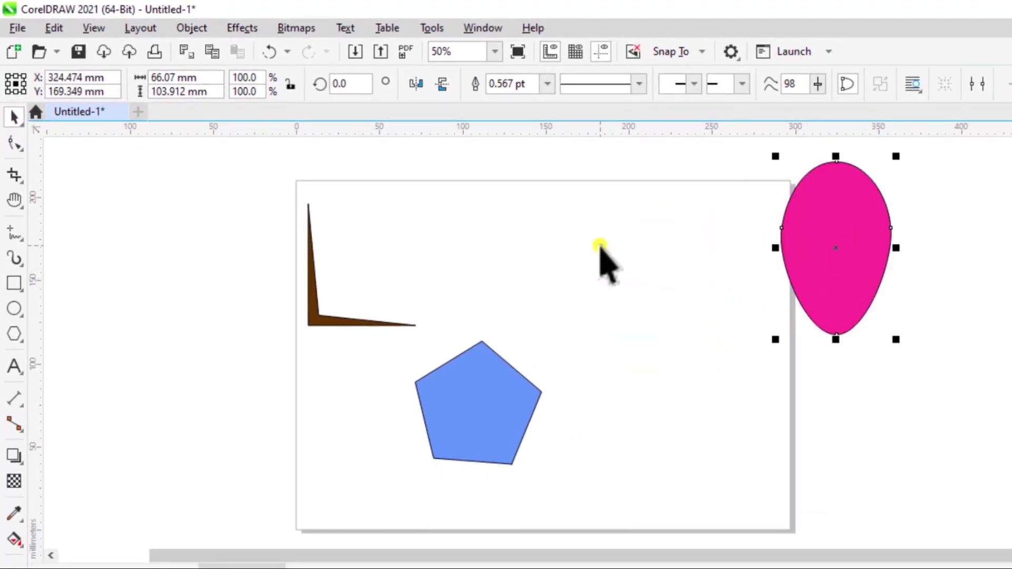
click(15, 308)
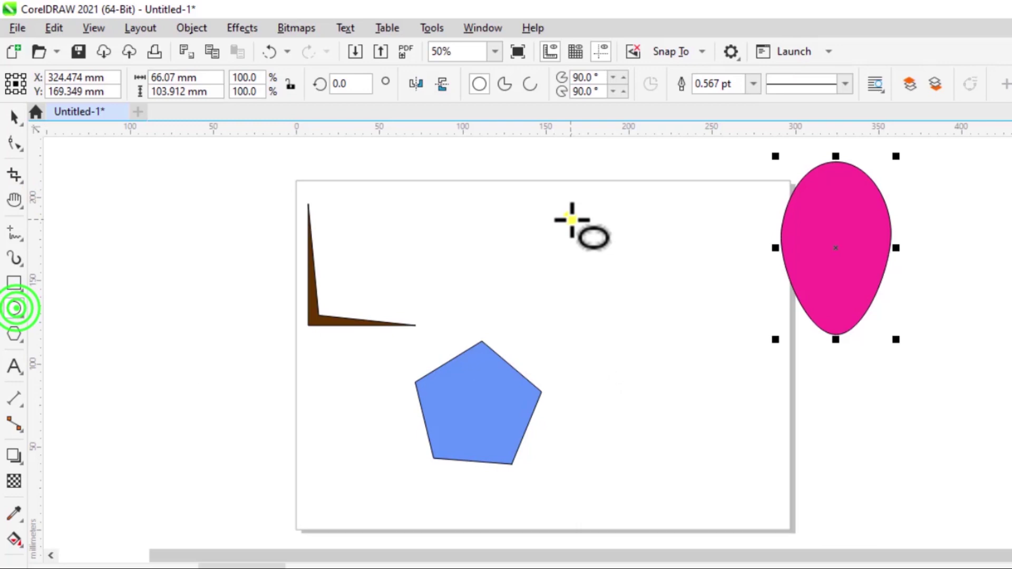
drag(565, 212, 684, 345)
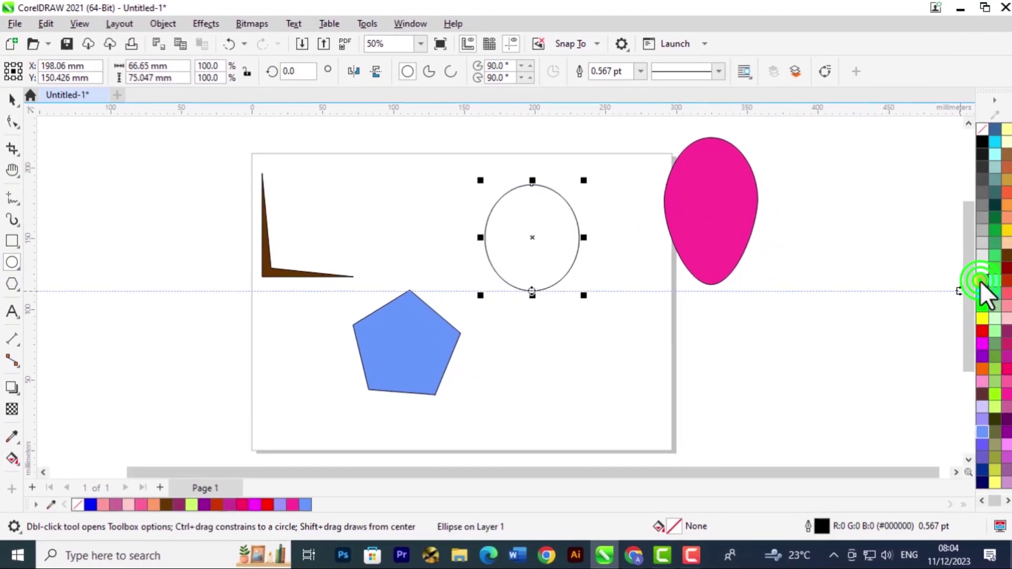
click(979, 280)
click(163, 23)
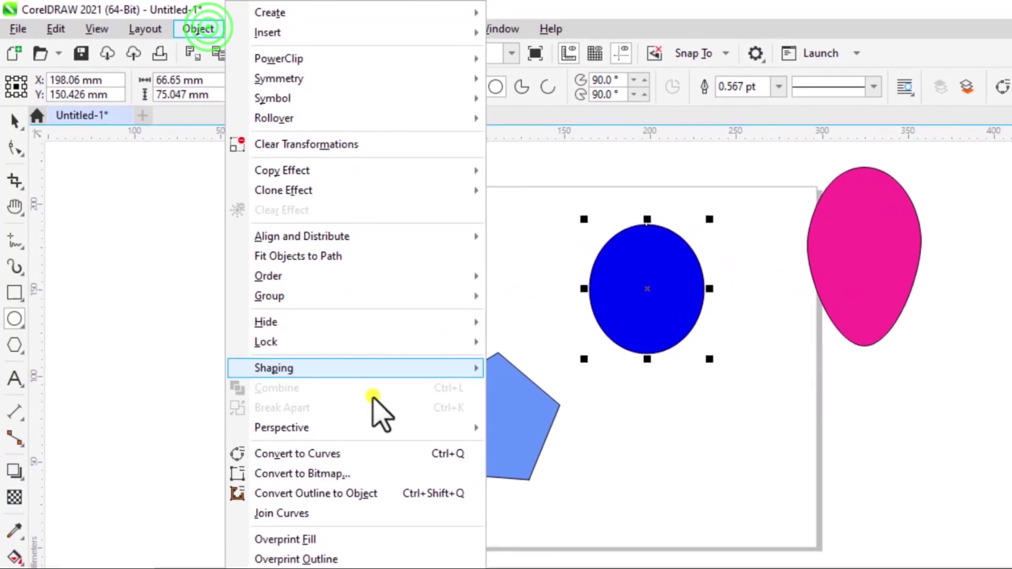
click(354, 472)
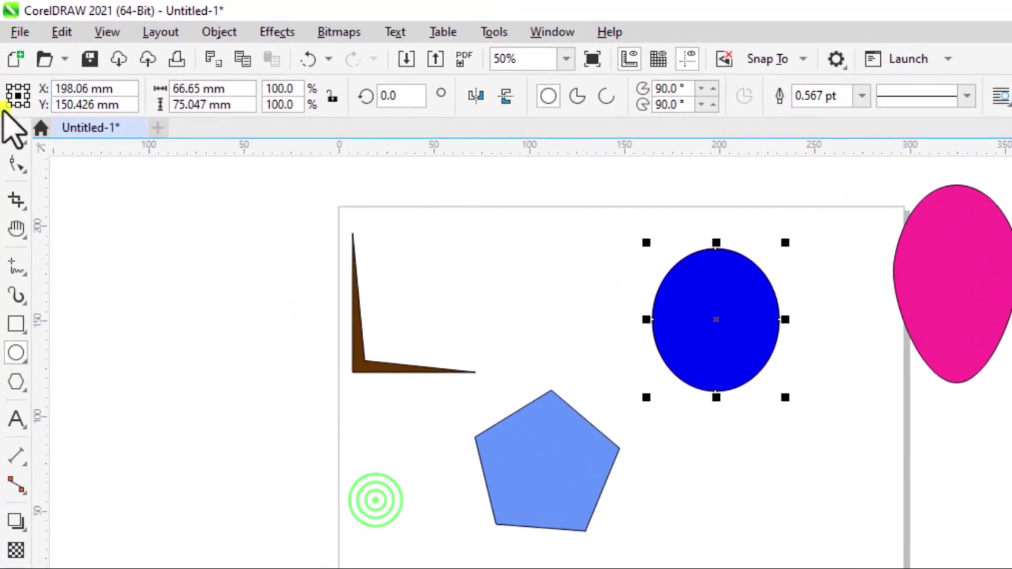
- Pull the blue shape's bottom, right and left nodes inward and stretch a top-left node into a point
click(16, 157)
drag(718, 393, 722, 294)
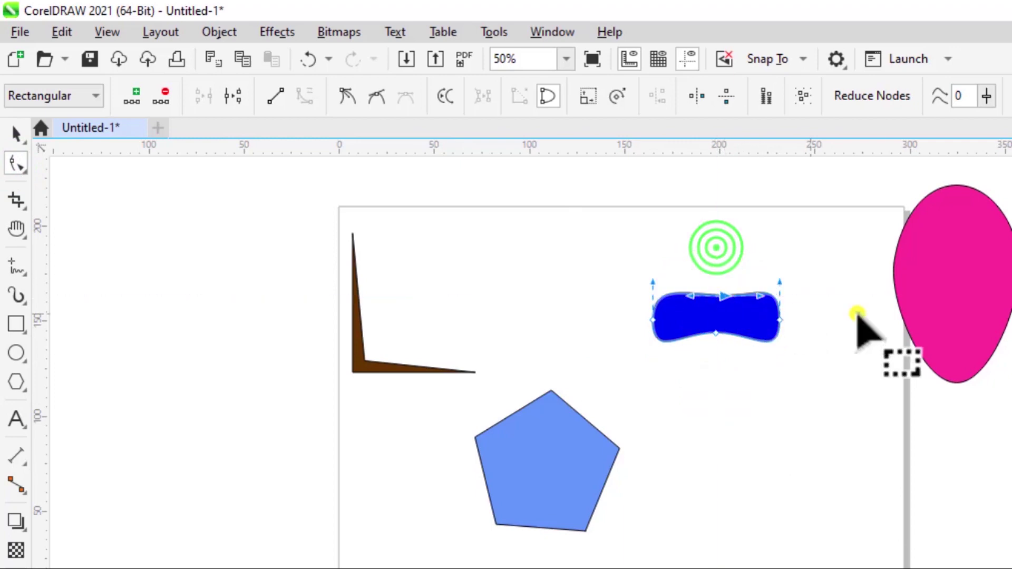
drag(778, 316, 752, 318)
drag(642, 312, 673, 312)
click(683, 247)
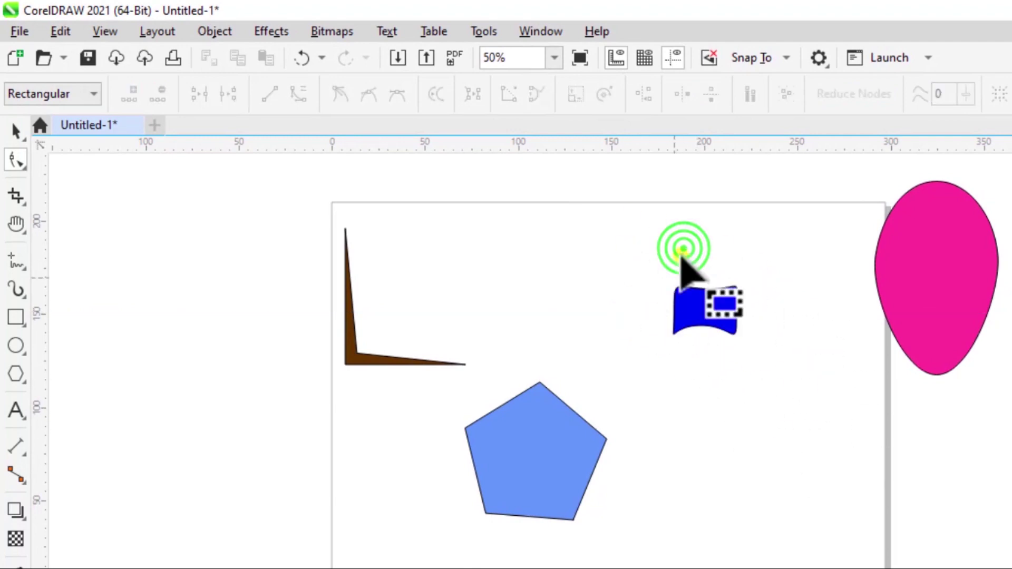
click(691, 297)
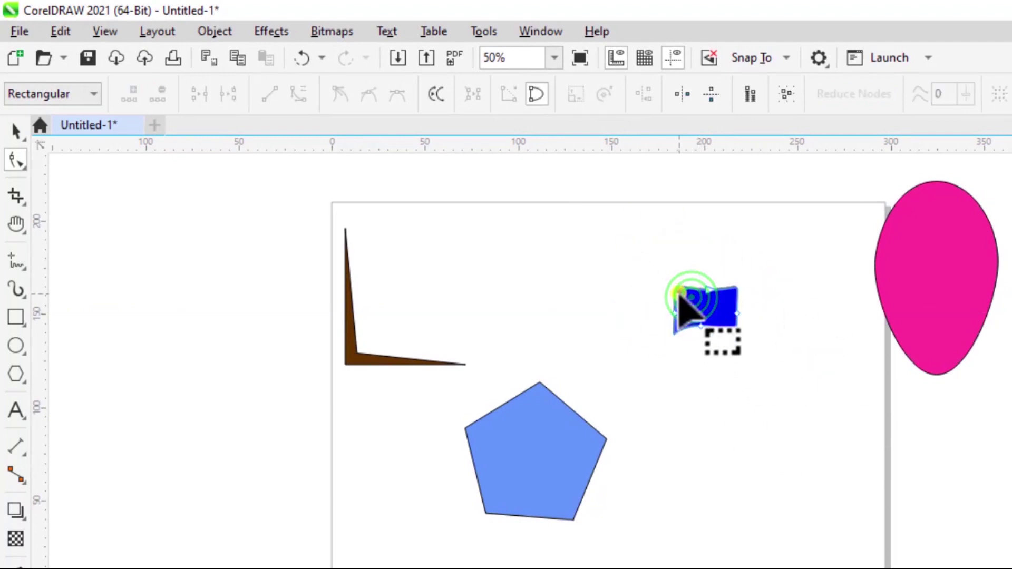
click(675, 288)
drag(663, 274, 770, 361)
- Move the distorted blue shape toward the upper left beside the brown L
click(772, 401)
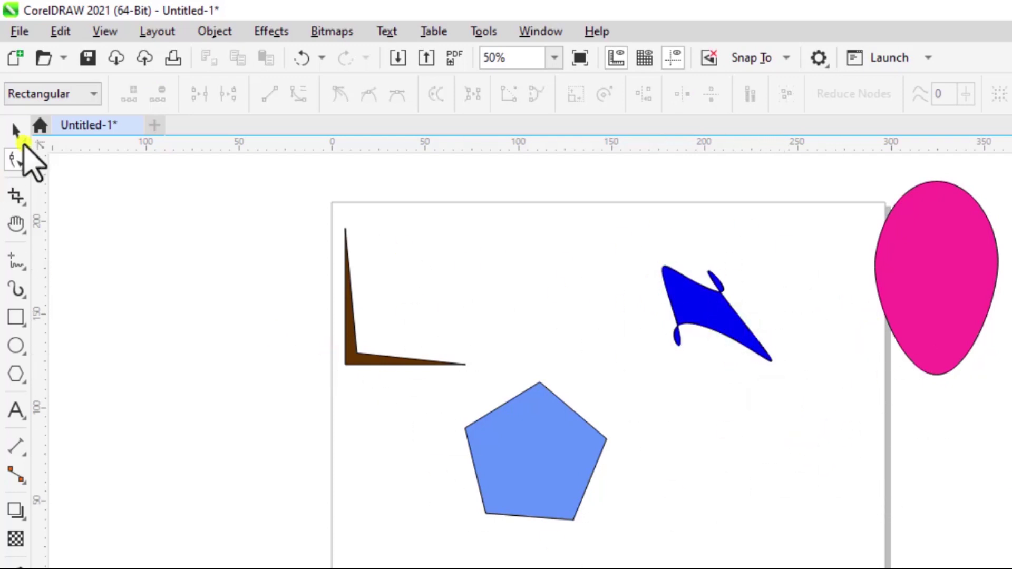
click(21, 128)
drag(694, 307, 479, 271)
- Nudge the teardrop right, move the pentagon to the page's right side and convert it to curves
drag(975, 267, 1011, 252)
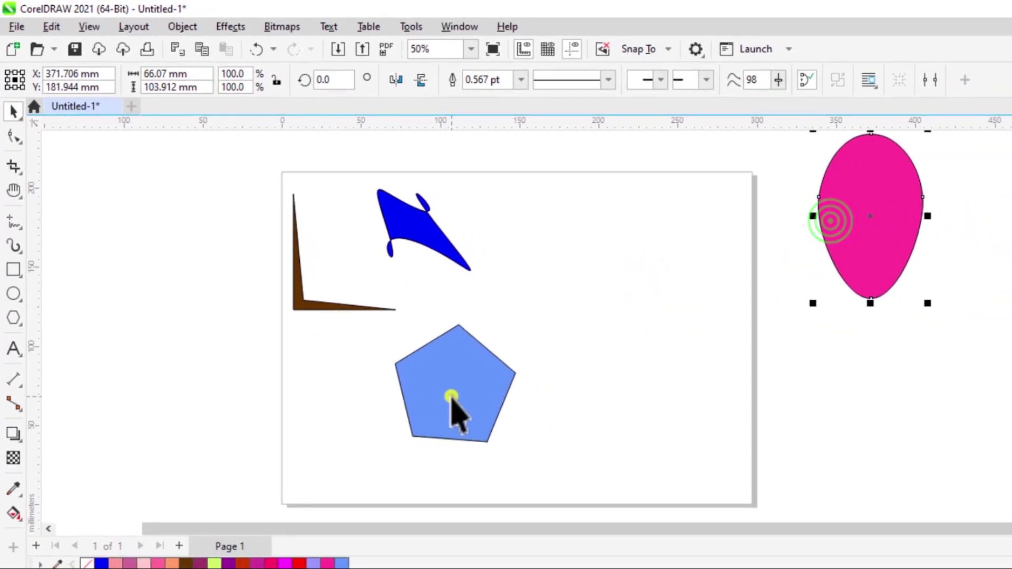
drag(451, 396, 609, 323)
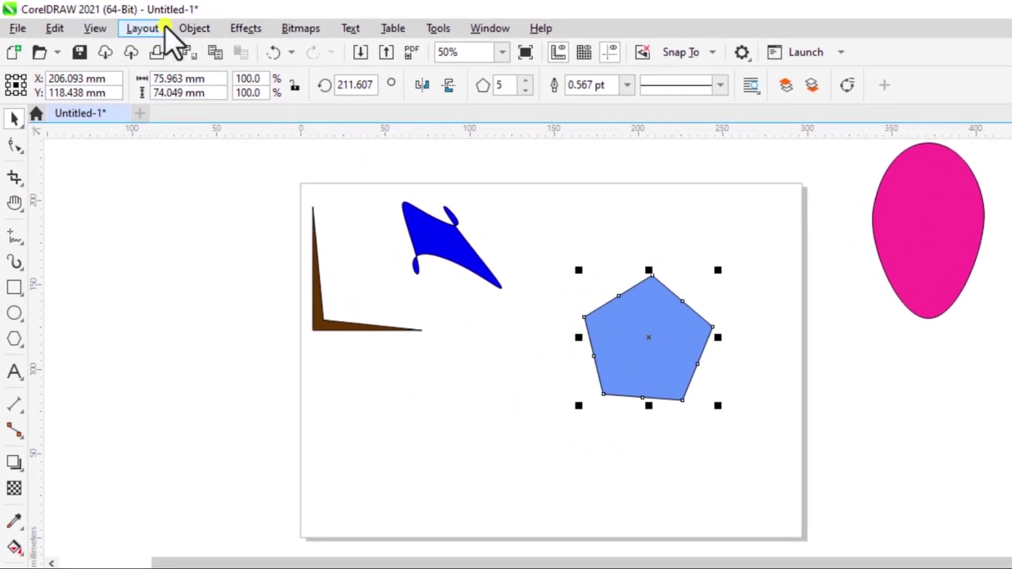
click(195, 29)
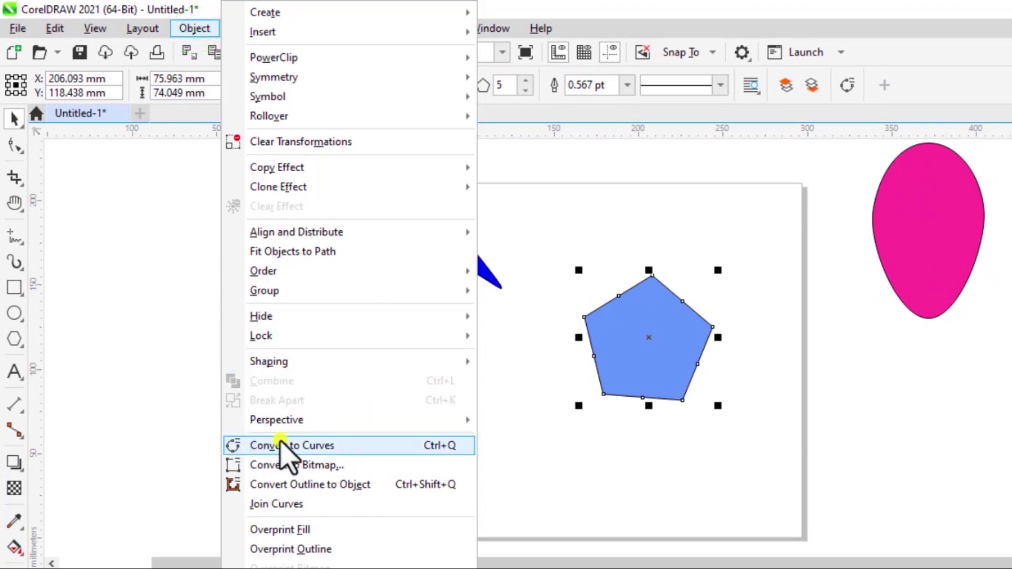
click(441, 447)
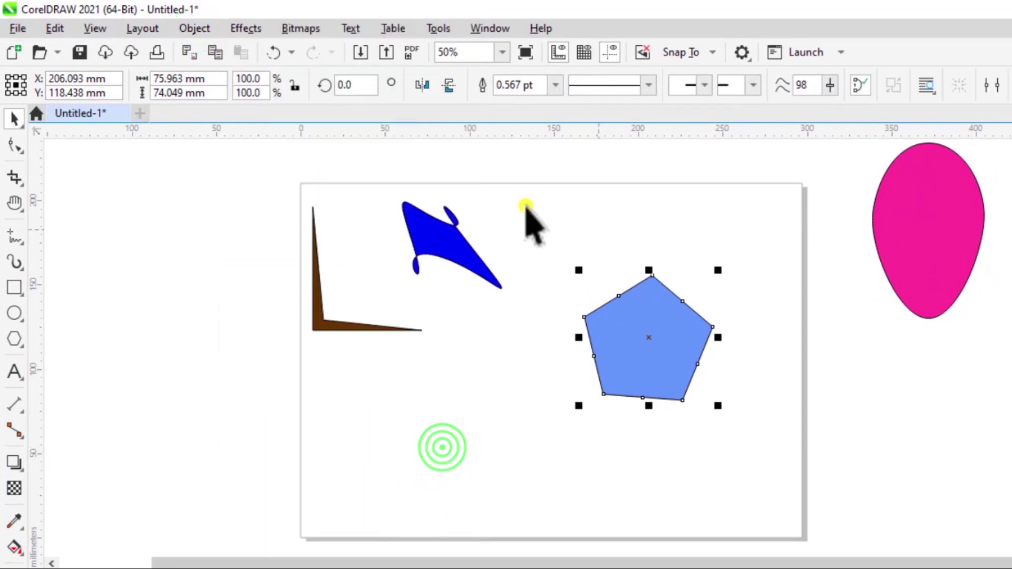
click(14, 142)
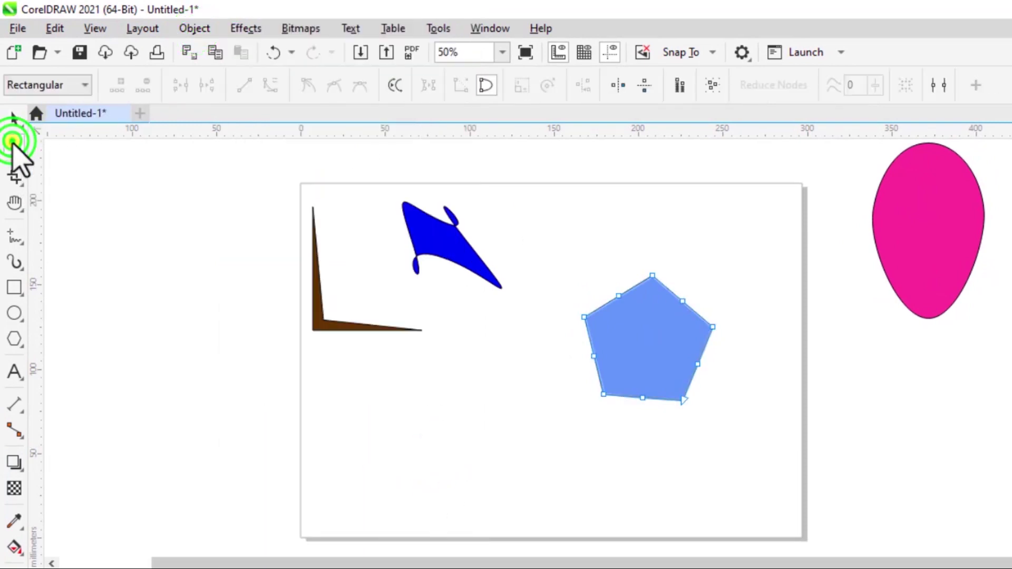
- Add nodes on the pentagon's edges and drag them to form three arms meeting at a centre
double_click(594, 356)
drag(594, 356, 633, 357)
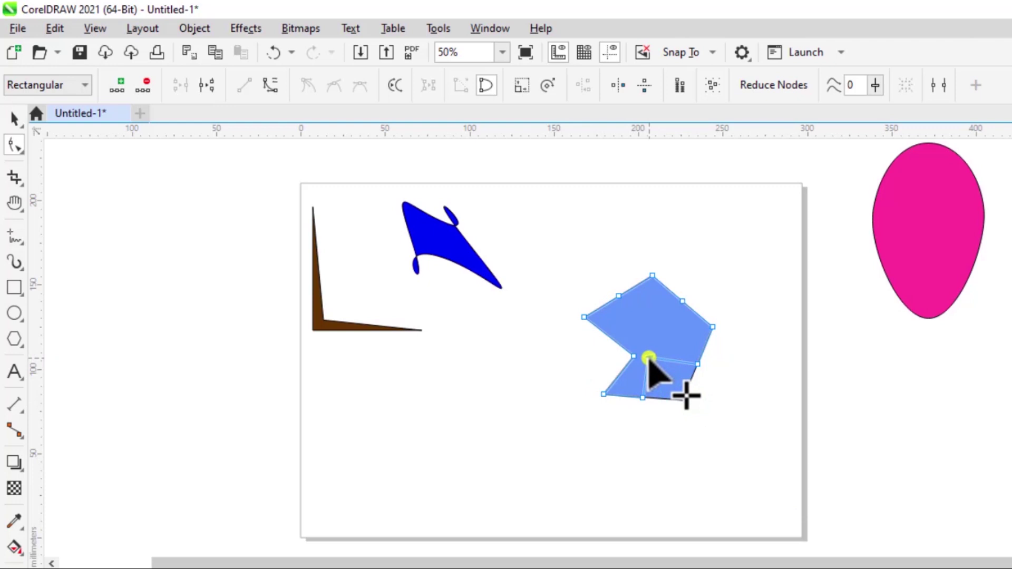
double_click(683, 303)
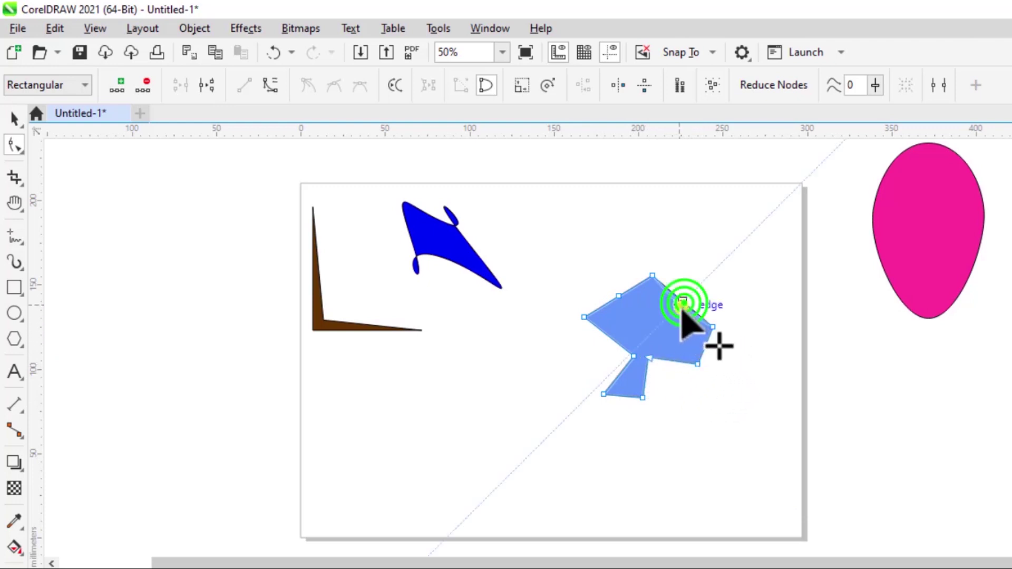
drag(683, 303, 653, 341)
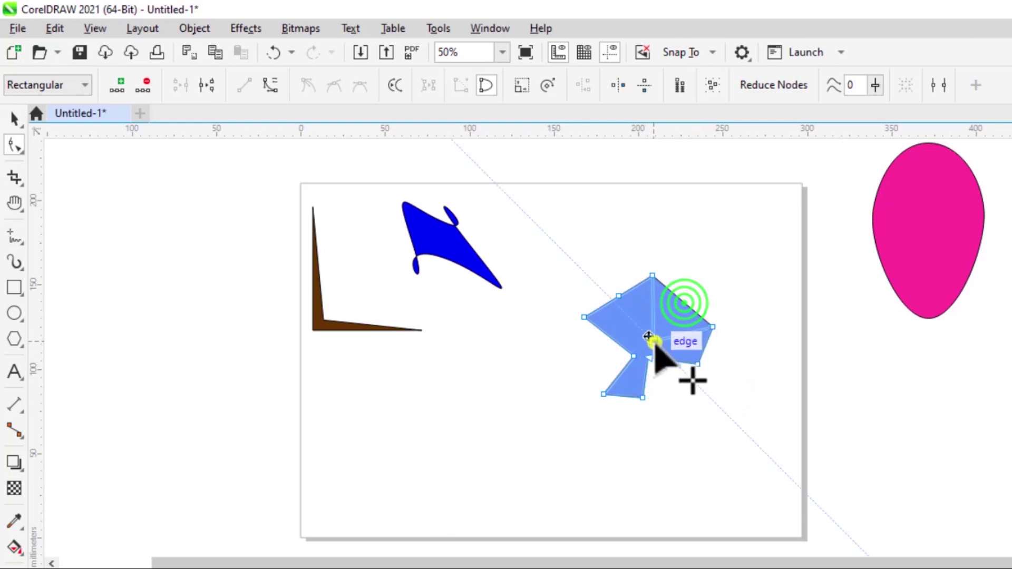
double_click(640, 283)
drag(637, 287, 620, 335)
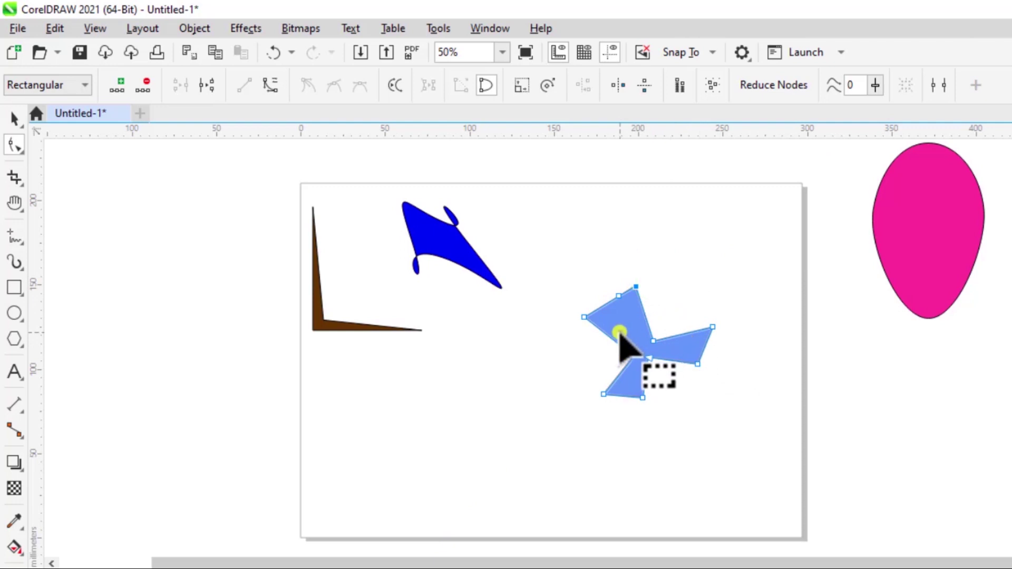
double_click(589, 315)
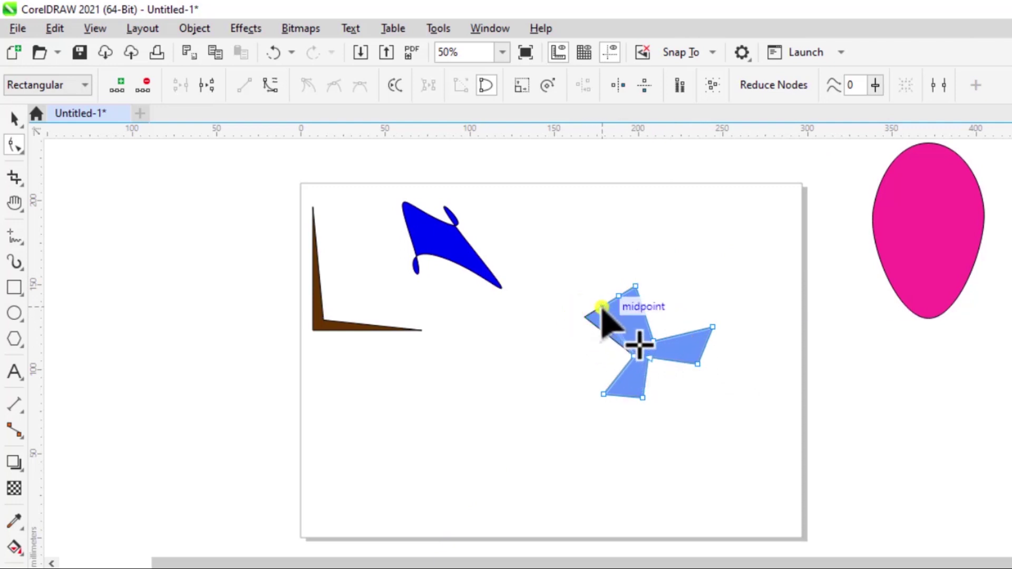
drag(600, 309, 605, 308)
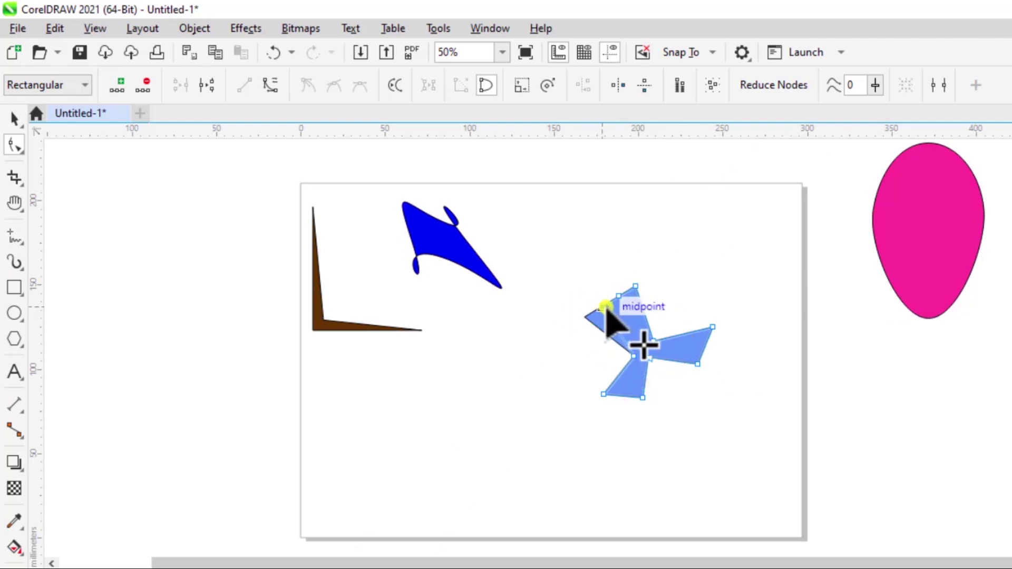
double_click(603, 391)
drag(596, 383, 592, 384)
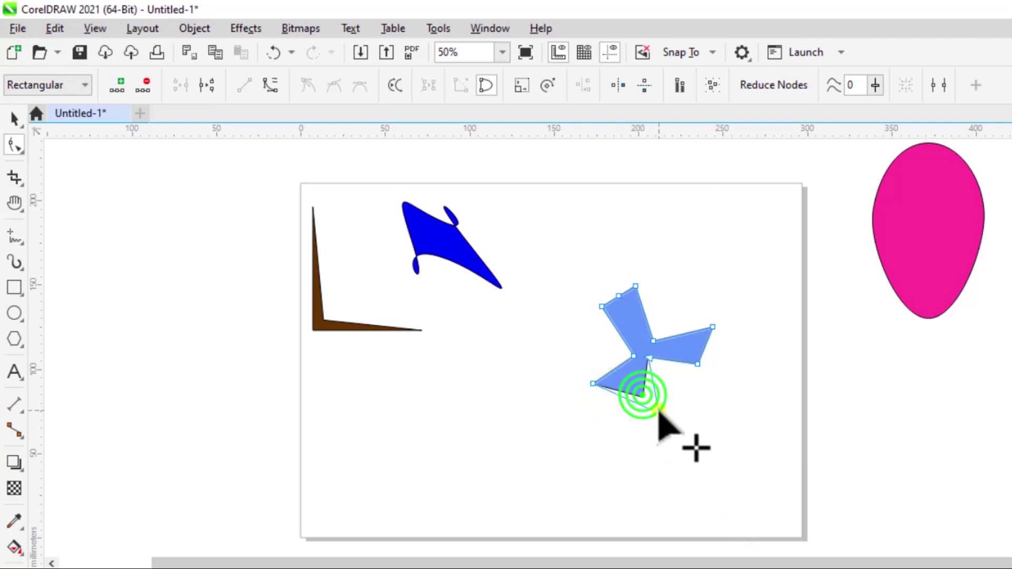
drag(658, 410, 659, 413)
drag(631, 357, 596, 313)
- Move the bow-tie shape up toward the top of the page beside the dark blue shape
click(14, 117)
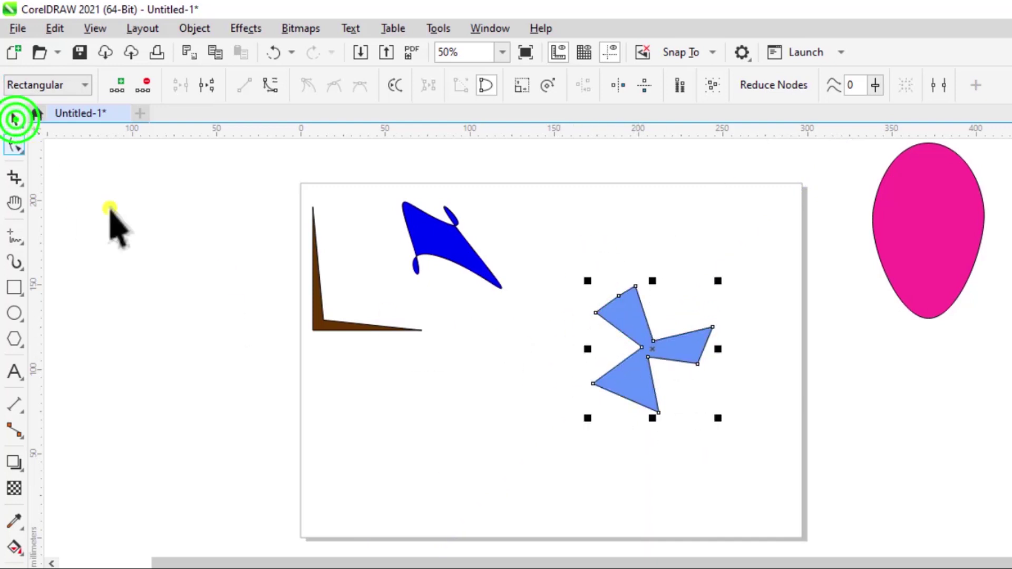
click(425, 451)
click(632, 373)
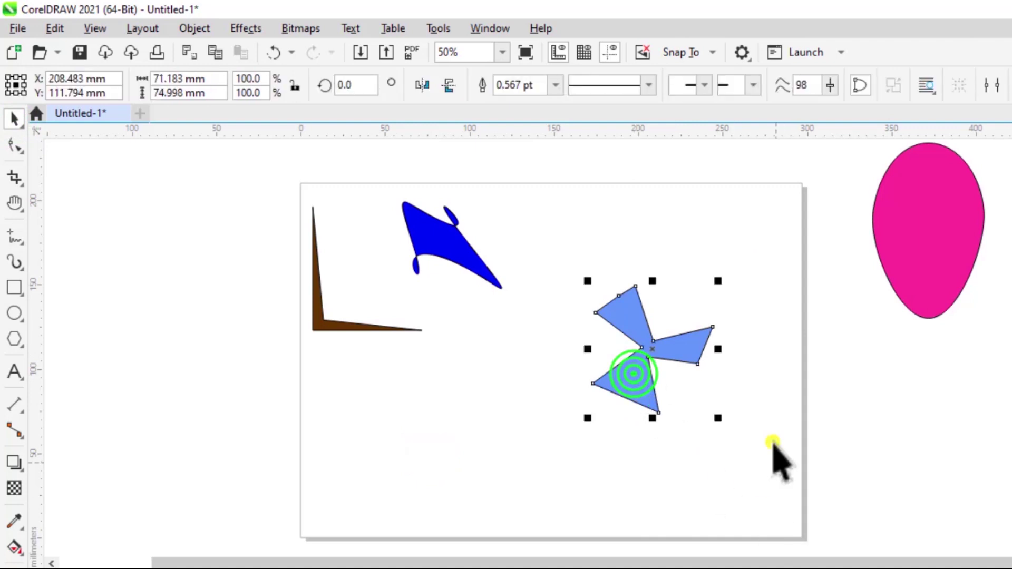
click(441, 248)
click(363, 327)
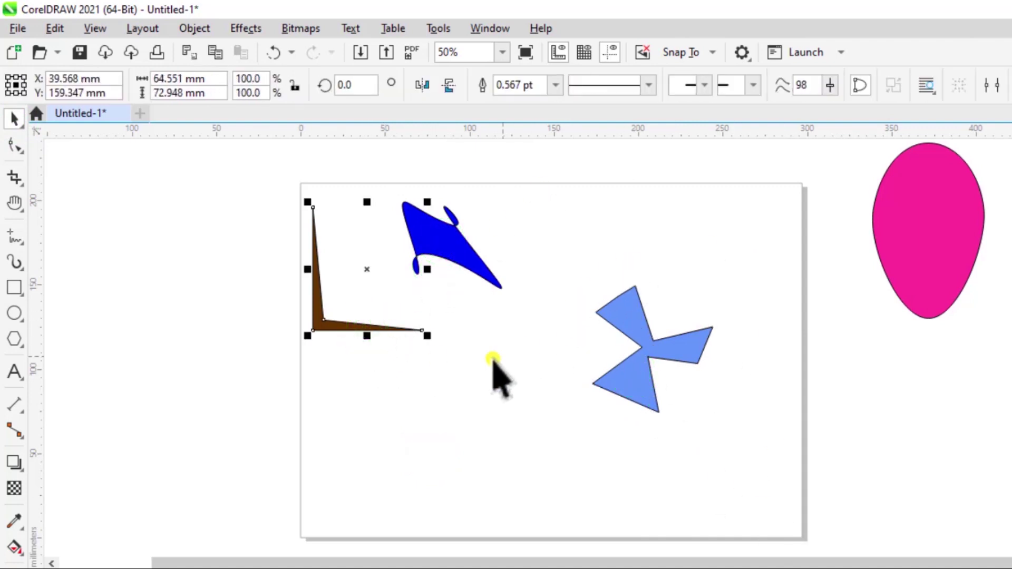
drag(639, 364, 613, 263)
click(756, 325)
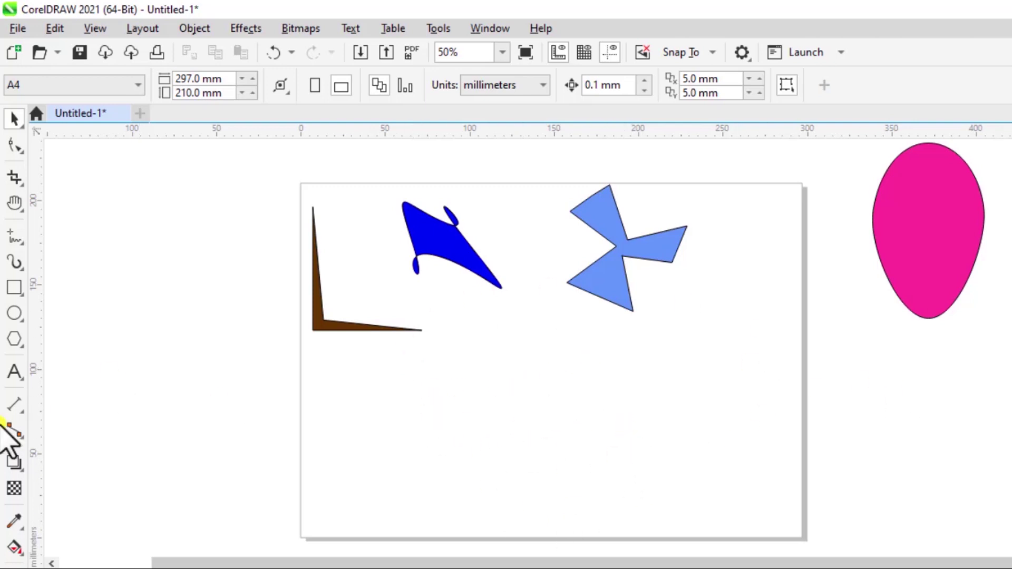
- Add the ANN text object in the lower area of the page
click(15, 371)
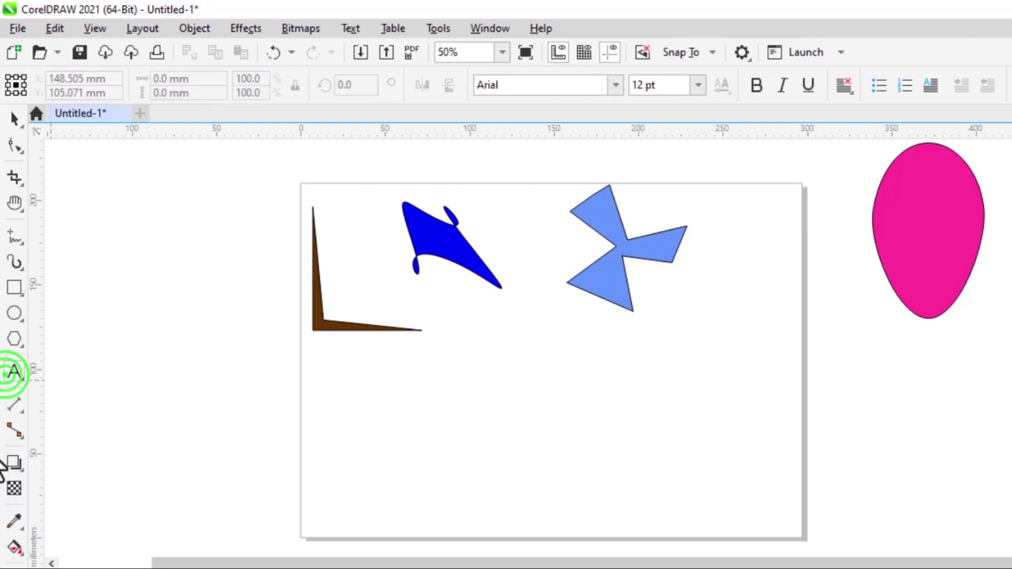
click(494, 466)
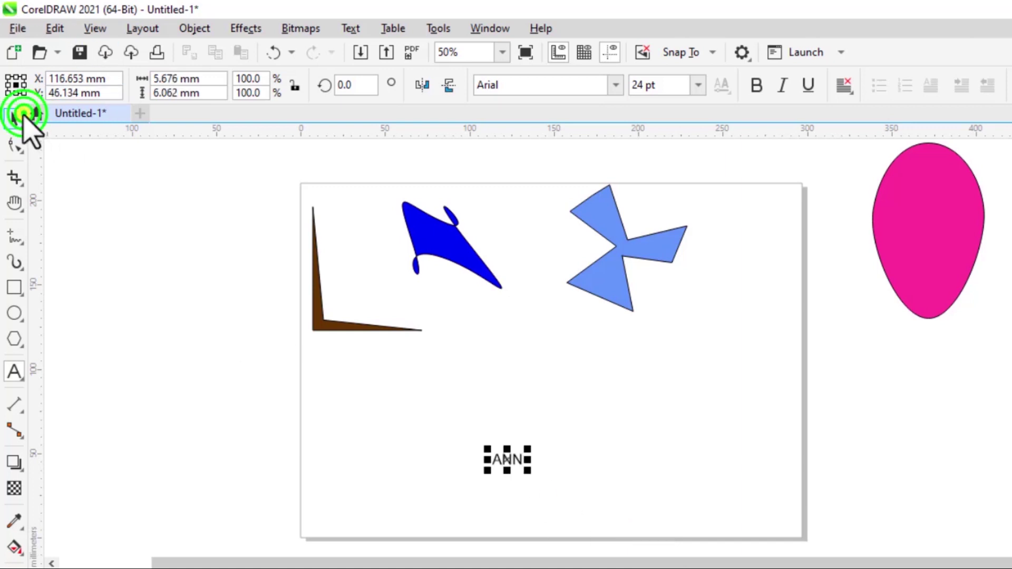
click(24, 113)
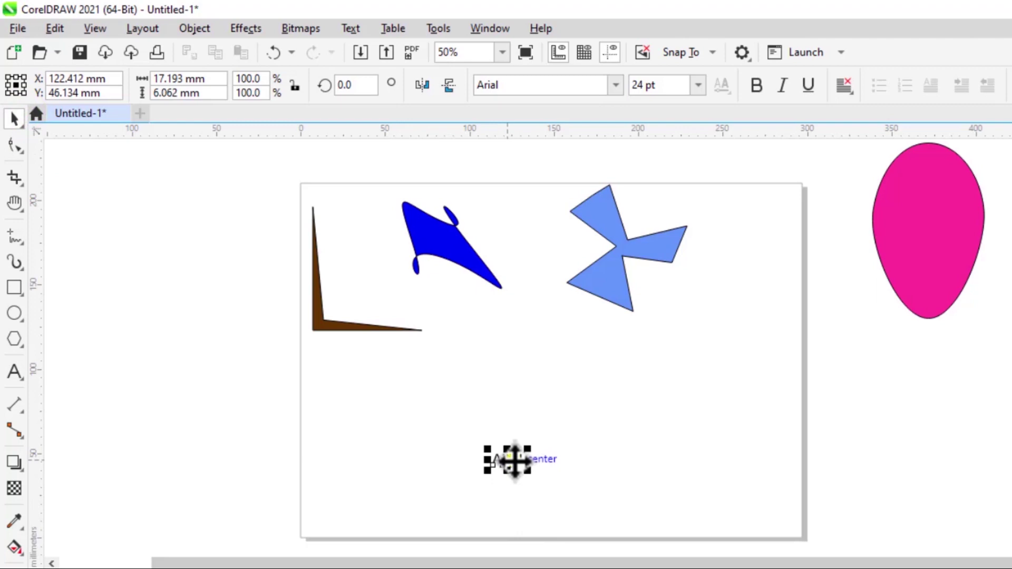
- Set ANN to Arial Rounded MT Bold, trying 48 pt before settling on 72 pt
click(619, 84)
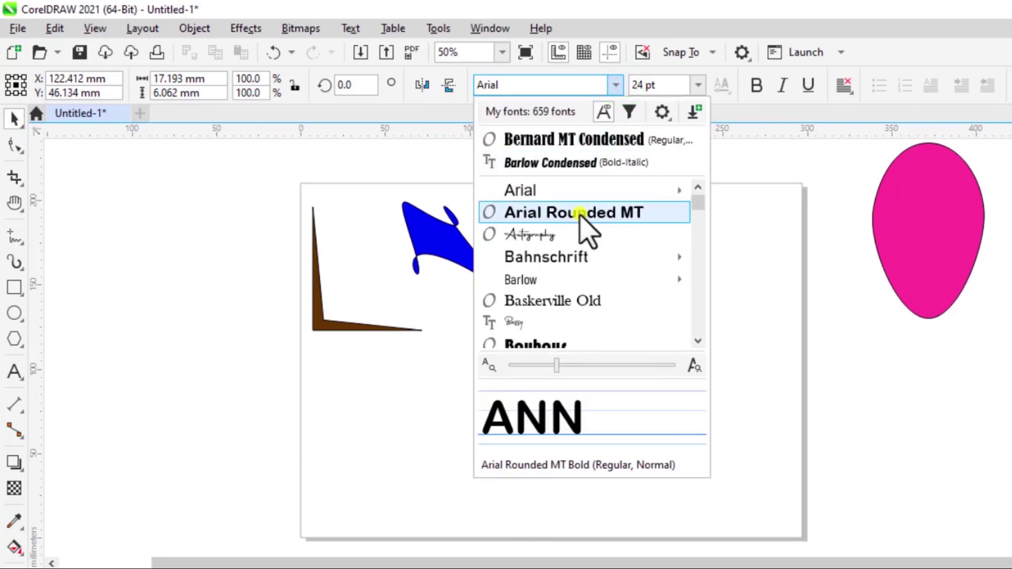
click(583, 213)
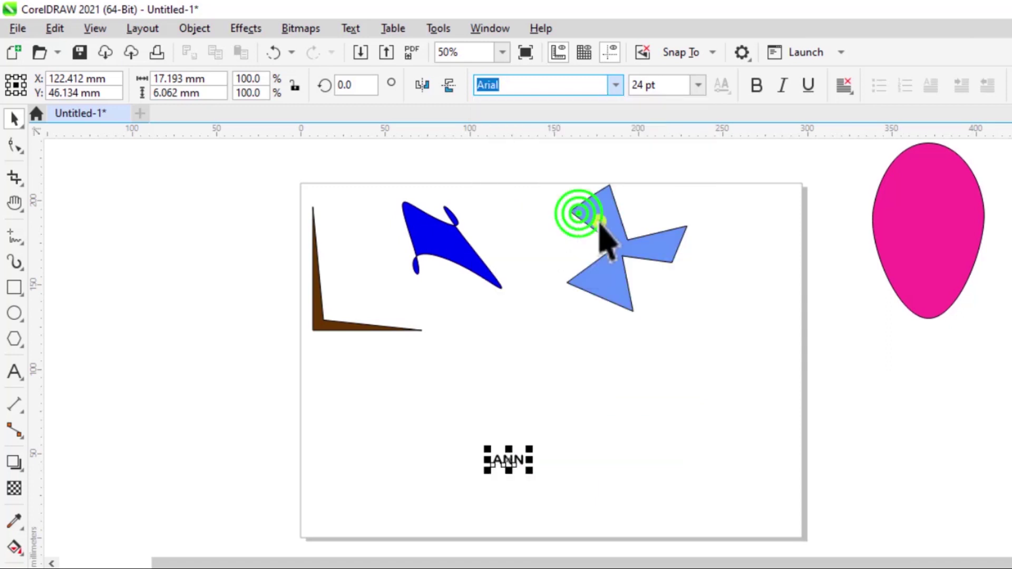
click(698, 86)
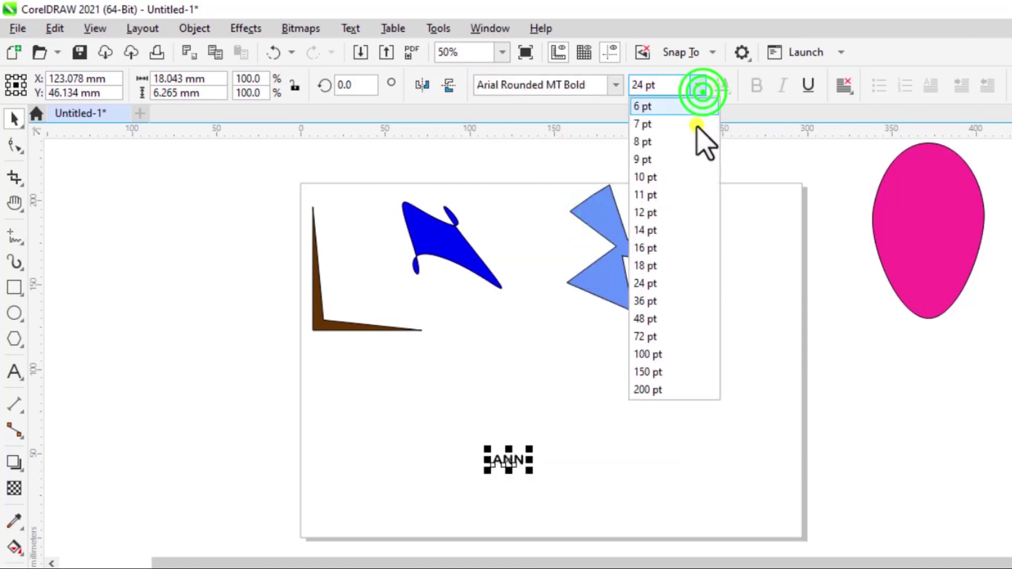
click(666, 316)
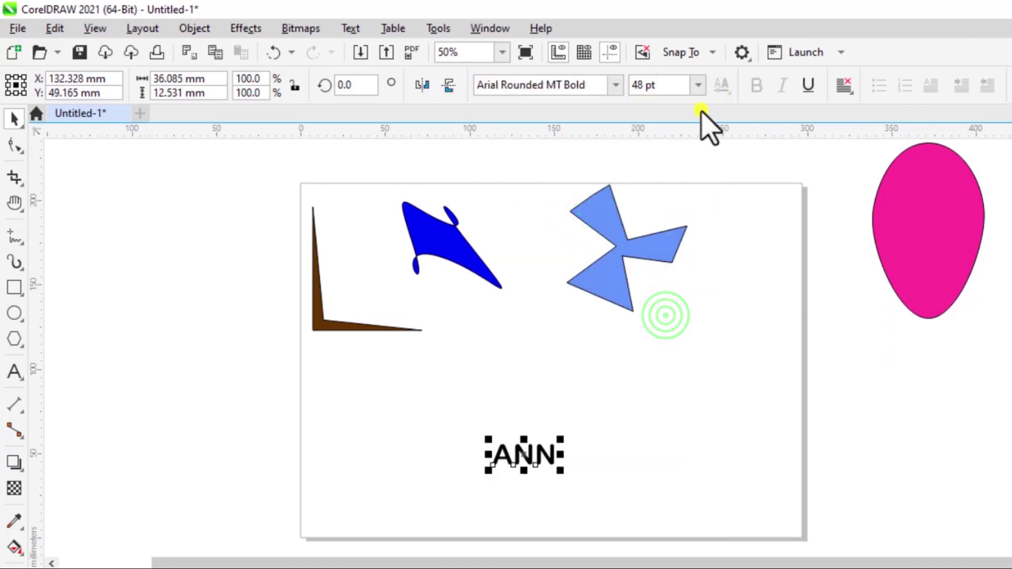
click(699, 85)
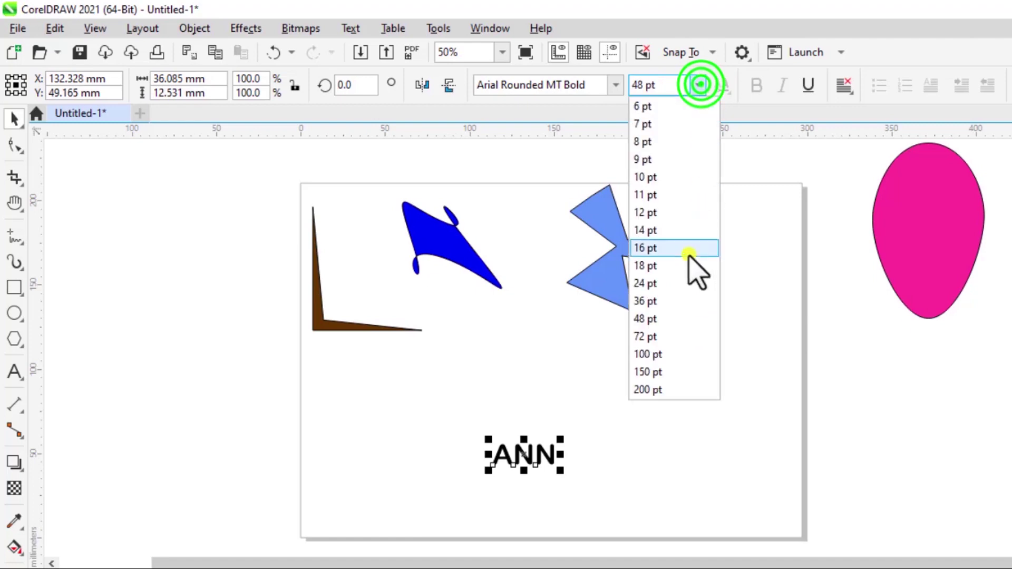
click(659, 338)
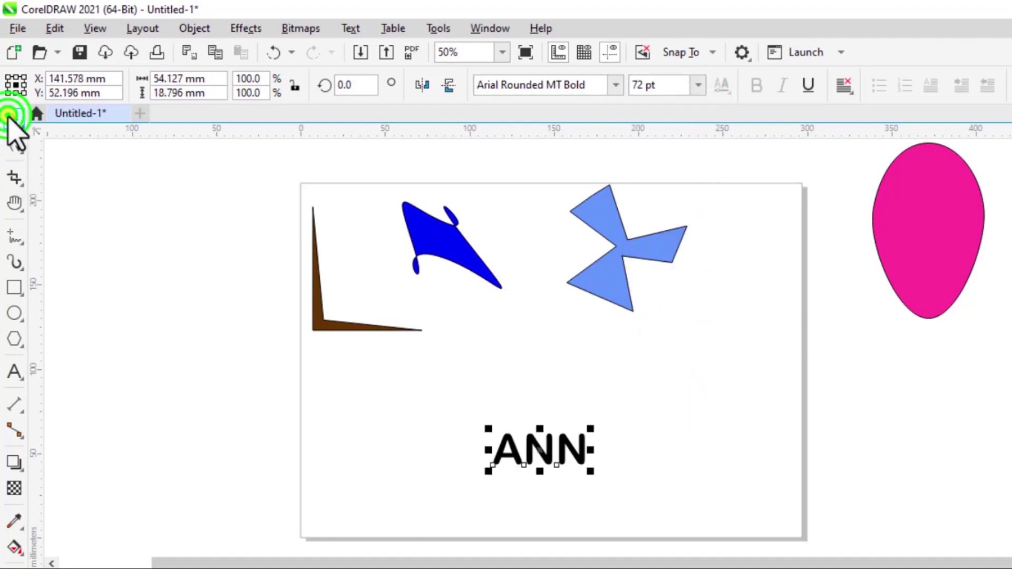
click(596, 468)
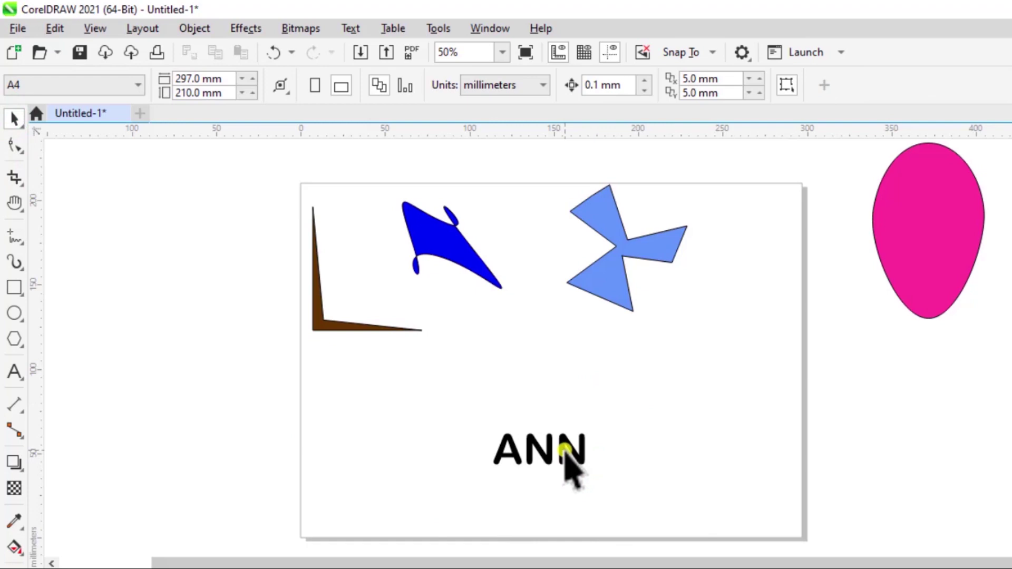
- Move the ANN text up and left, then convert it to curves
drag(567, 459, 638, 455)
click(546, 419)
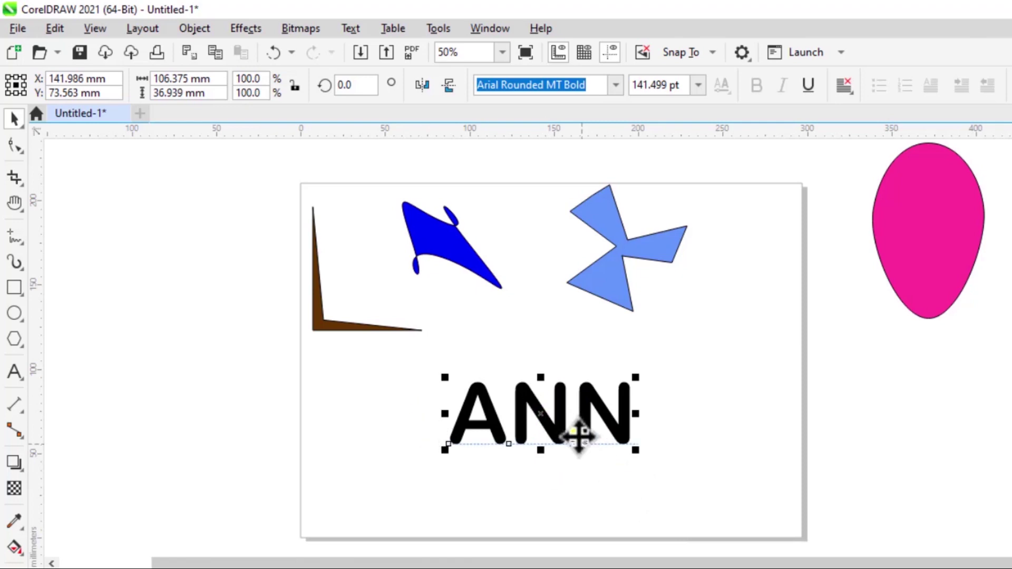
click(201, 28)
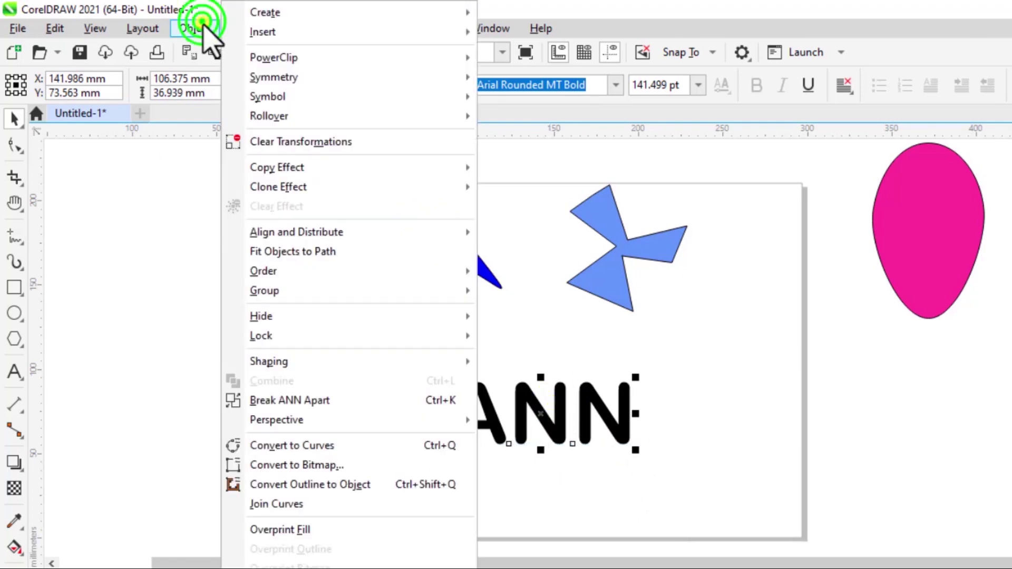
click(304, 444)
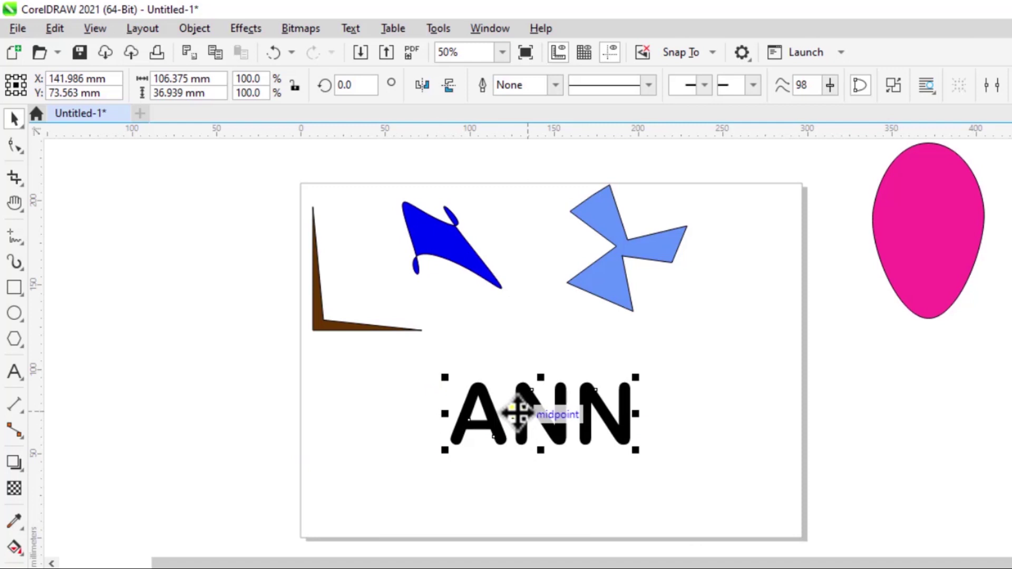
- Reselect the ANN curves and adjust their size and position near the lower middle
click(585, 411)
click(705, 412)
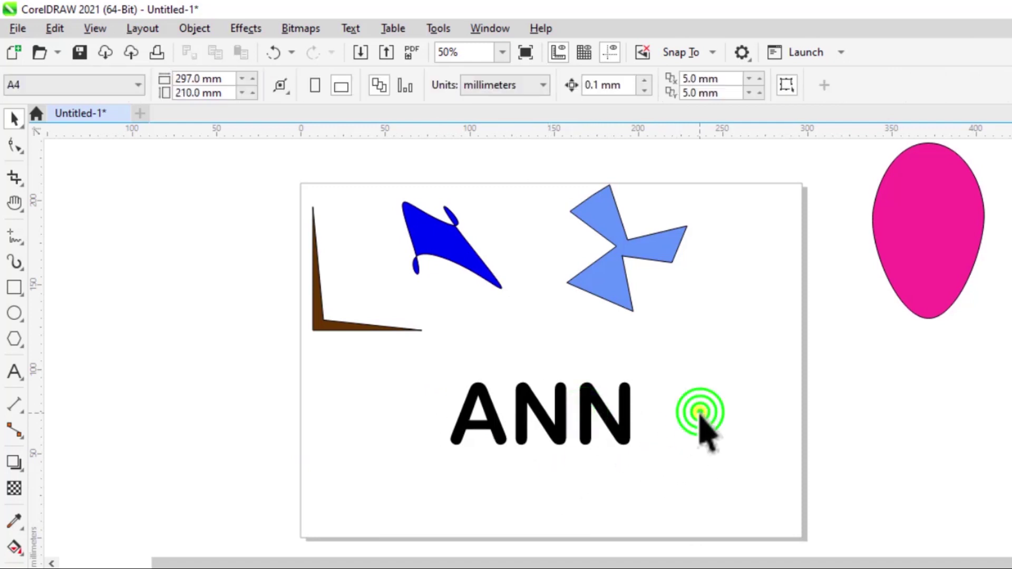
click(573, 396)
click(532, 436)
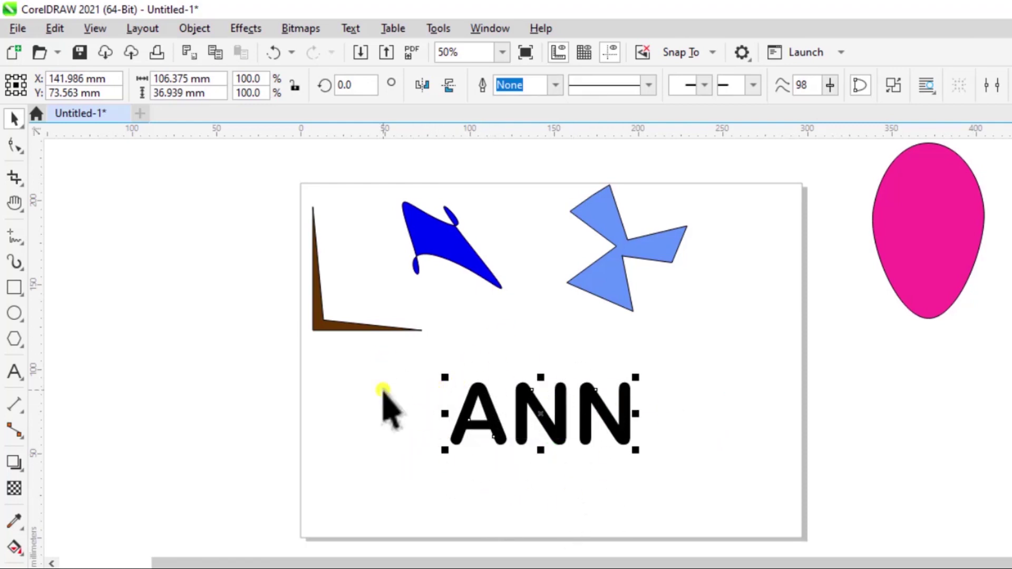
click(711, 418)
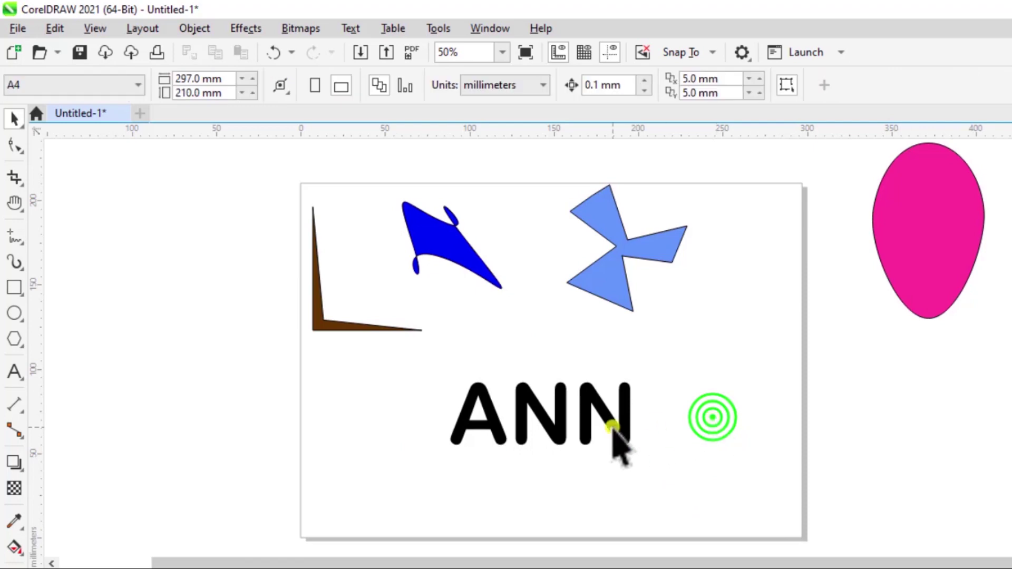
click(411, 402)
click(569, 426)
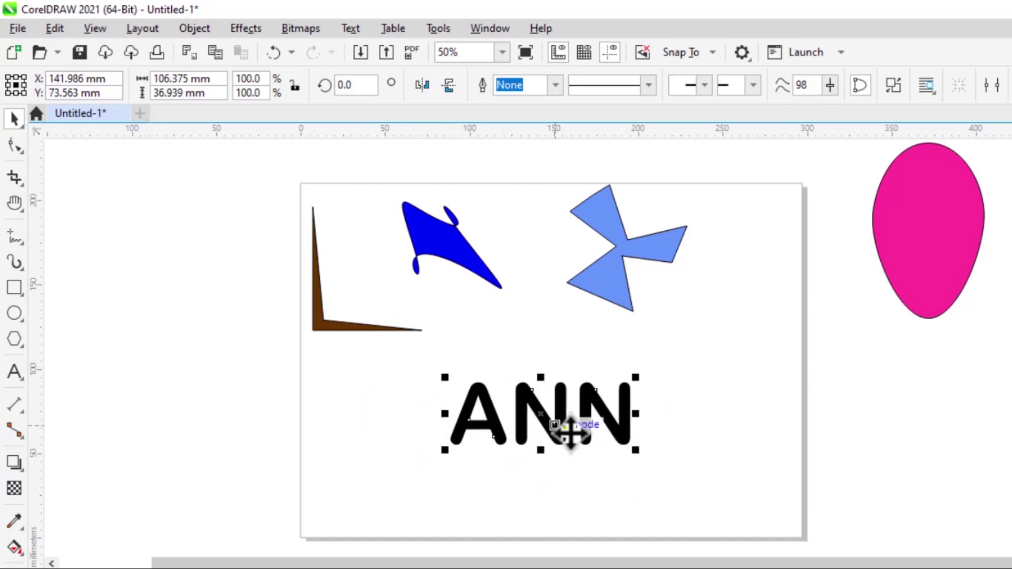
- Nudge ANN up-left and drag the last N's top-right nodes upward into a tall spike
drag(590, 422, 577, 414)
click(651, 427)
click(574, 409)
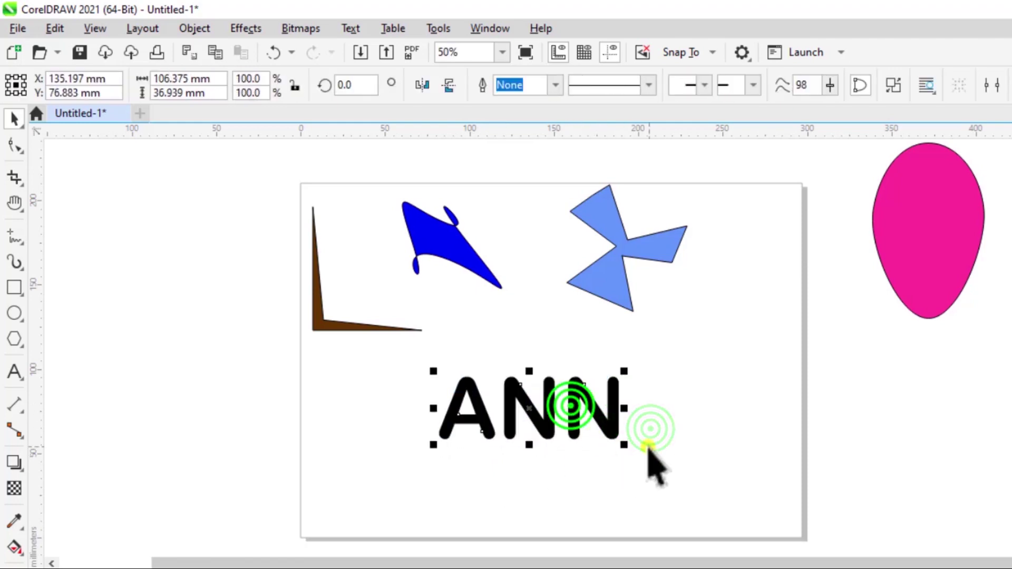
click(15, 146)
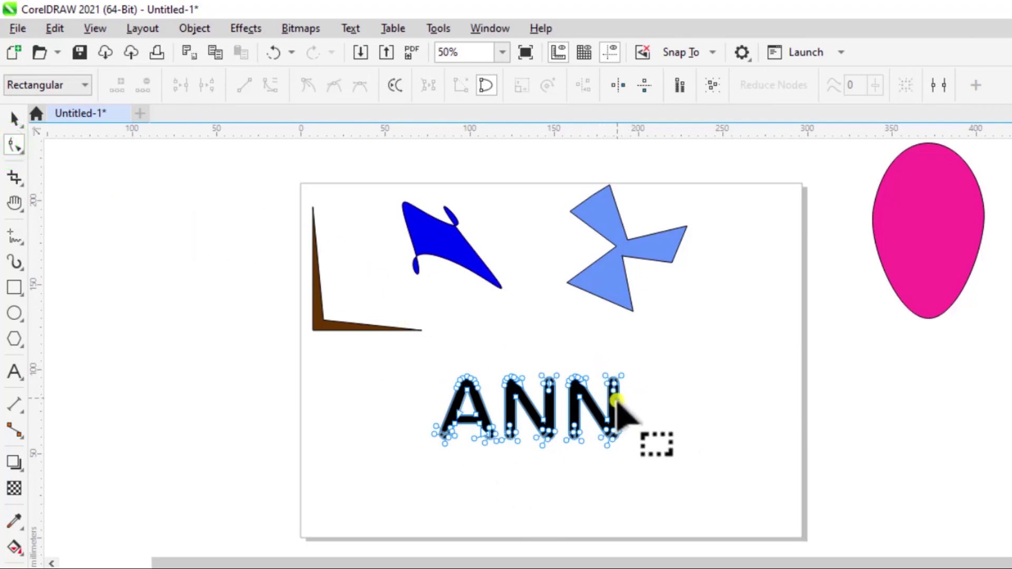
click(602, 371)
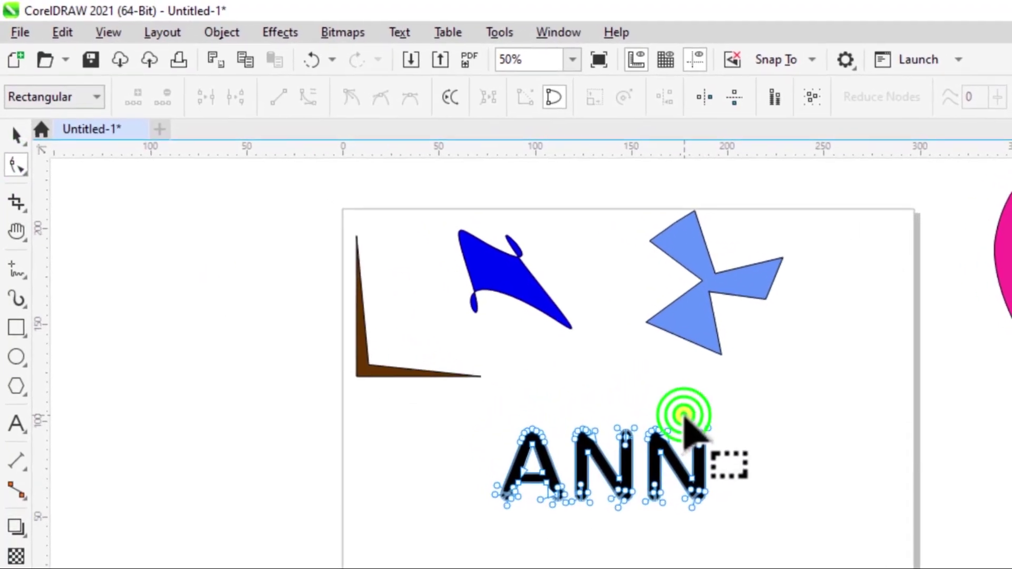
mouse_move(691, 434)
mouse_down()
mouse_move(722, 443)
mouse_move(717, 455)
mouse_move(710, 424)
mouse_move(723, 384)
mouse_up()
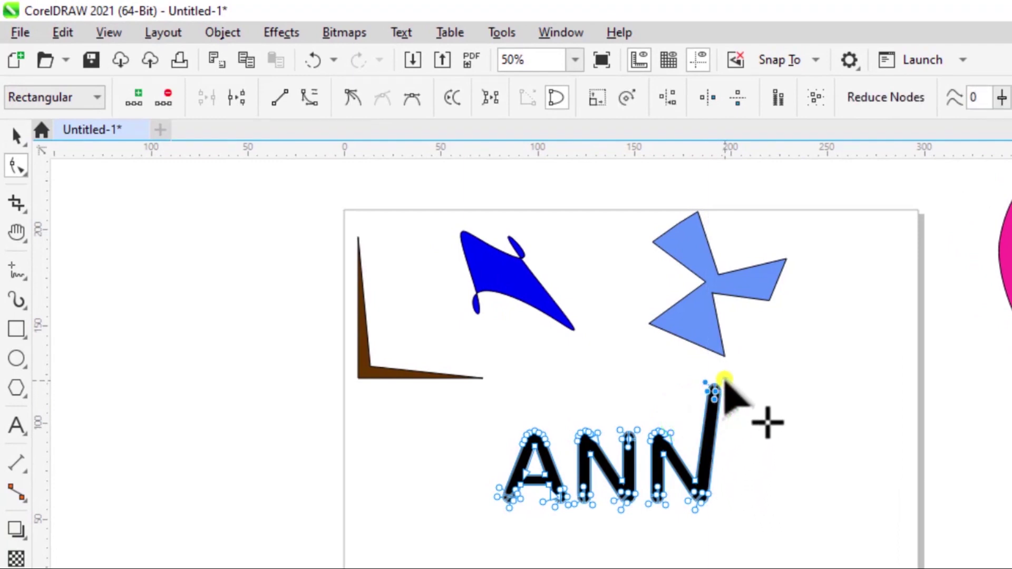
click(773, 510)
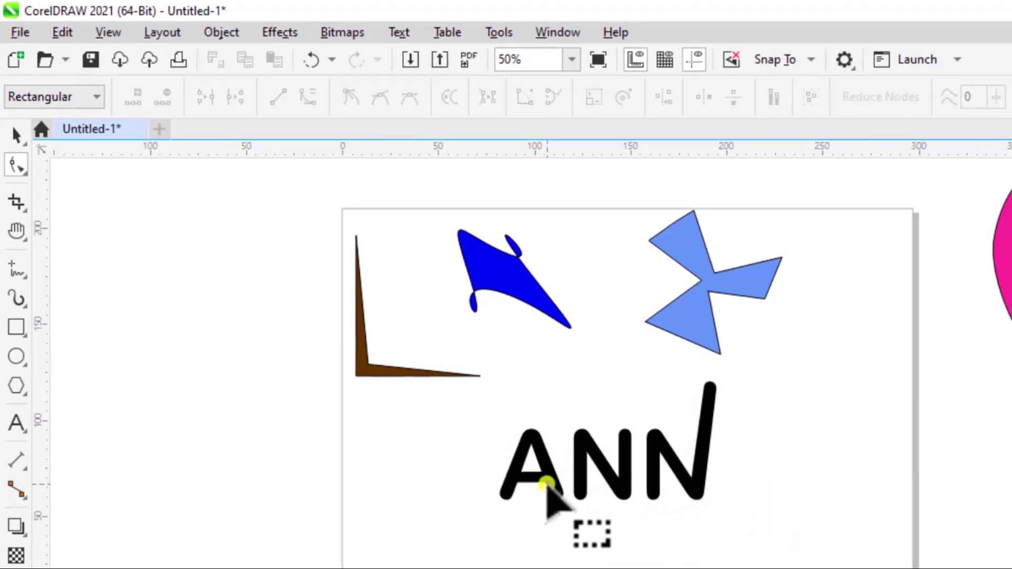
- Try stretching the A's lower-left nodes, then undo that edit
click(540, 482)
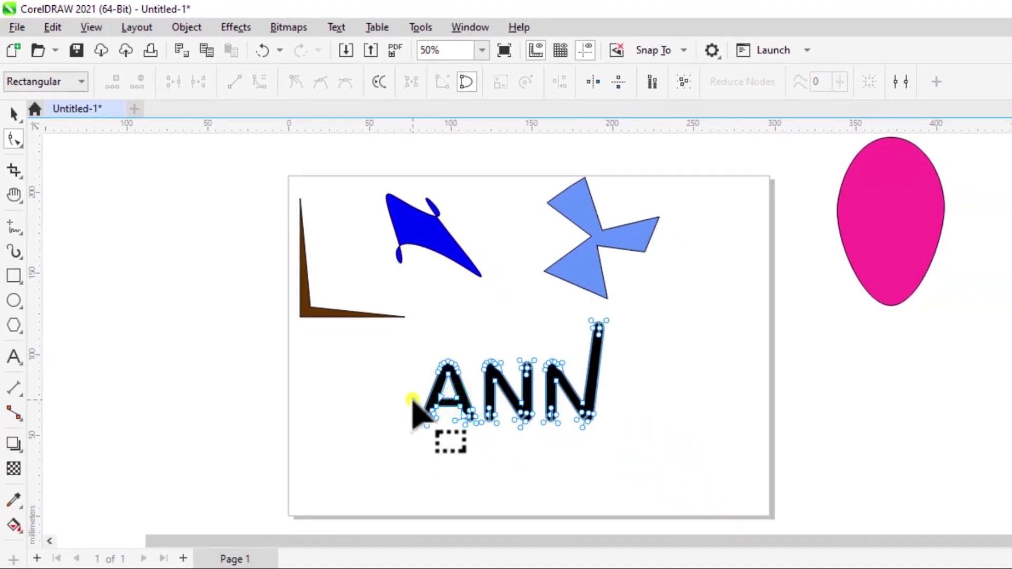
mouse_move(411, 401)
mouse_down()
mouse_move(452, 445)
mouse_move(425, 429)
mouse_move(406, 467)
mouse_move(423, 421)
mouse_up()
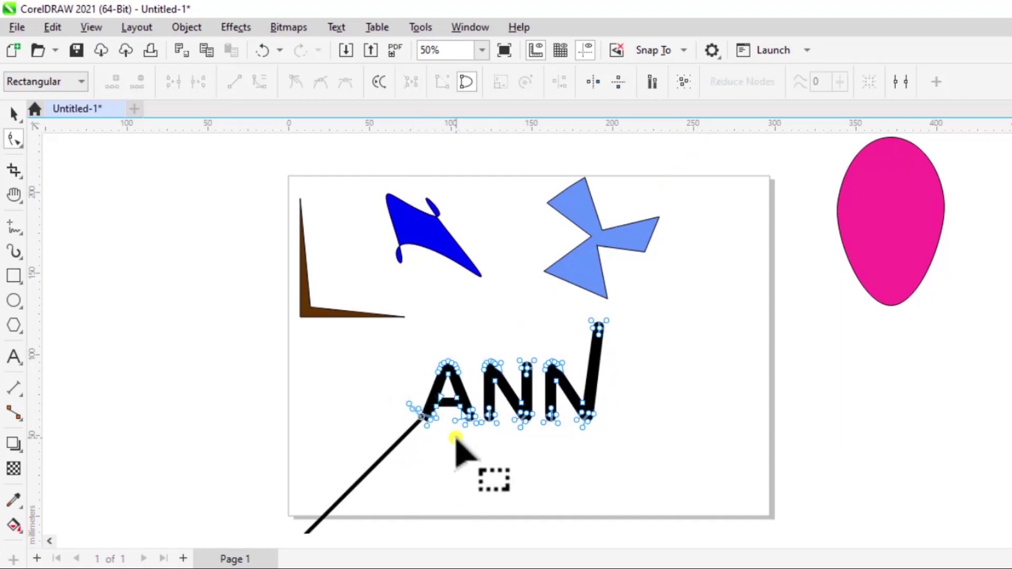
key(ctrl+z)
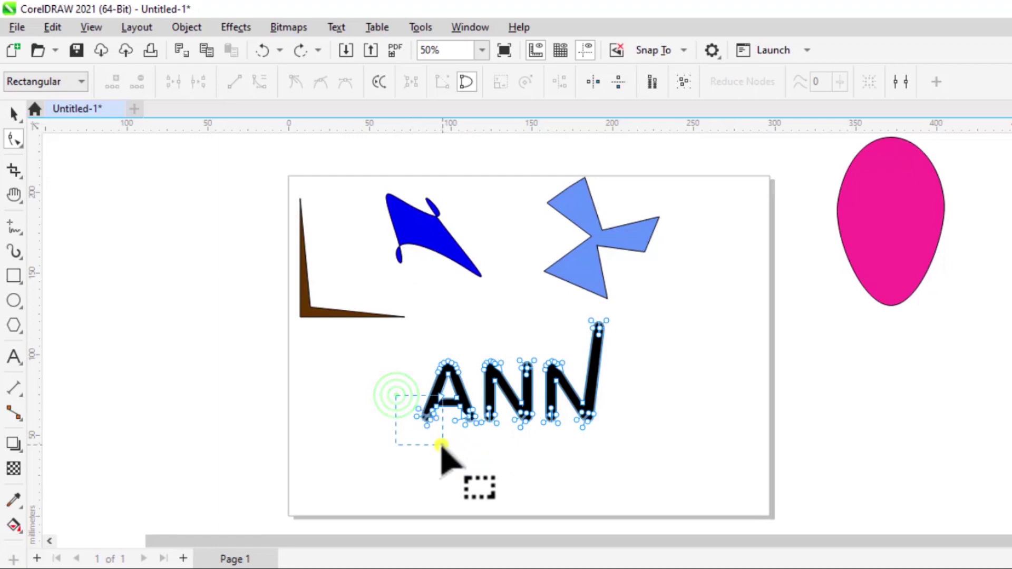
- Stretch the A's left leg out toward the lower left
drag(439, 448, 430, 428)
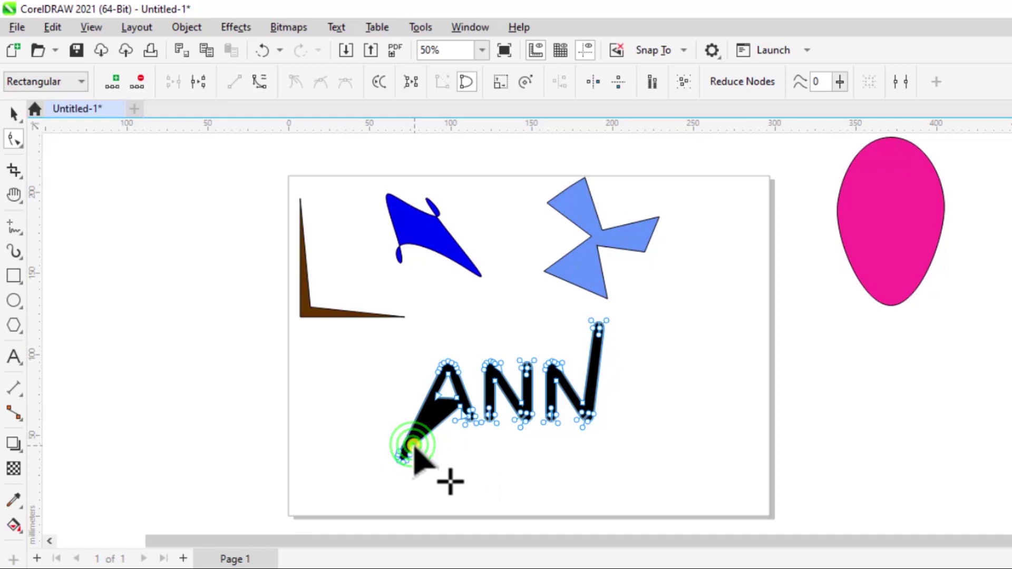
drag(413, 445, 433, 411)
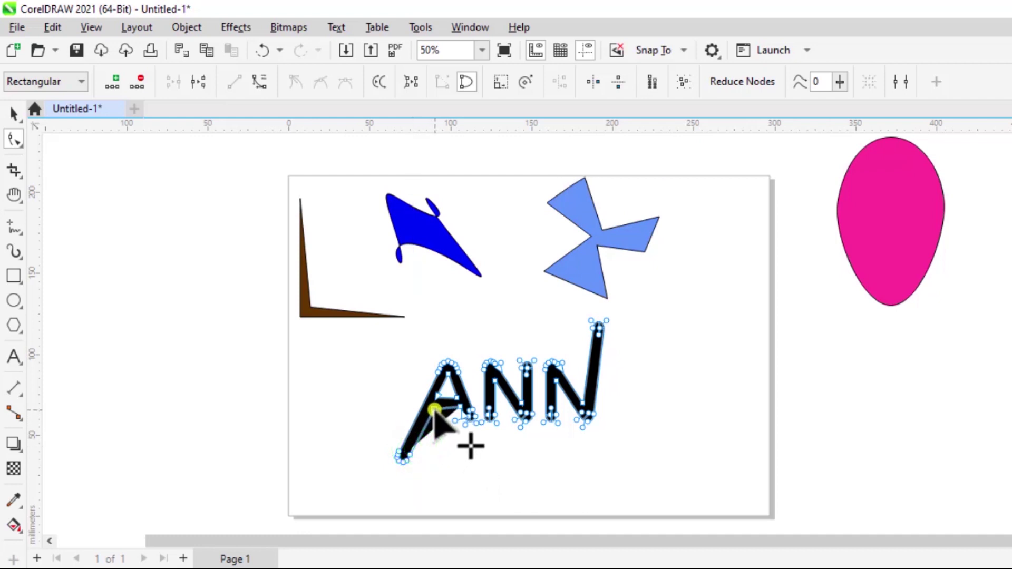
click(446, 447)
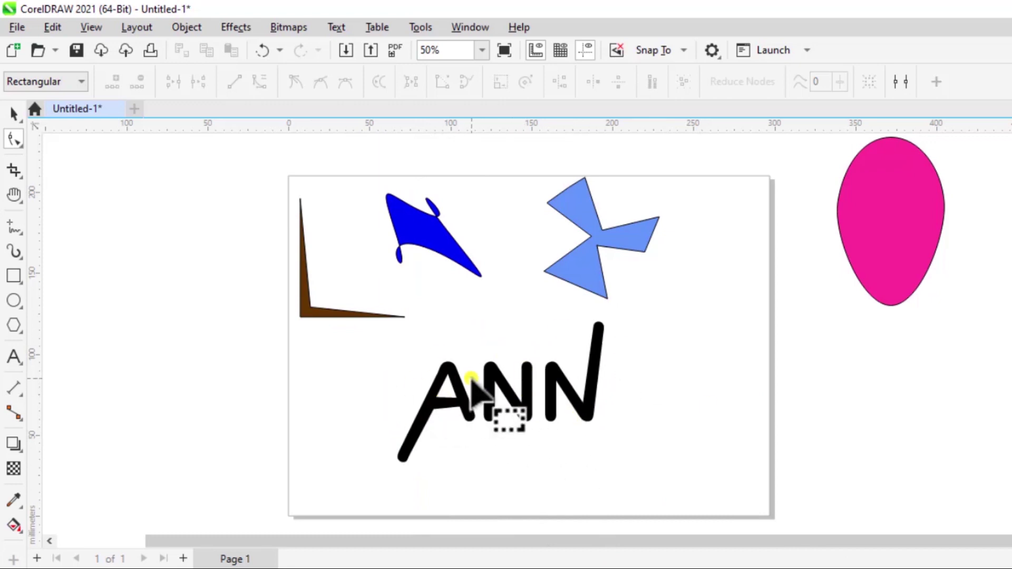
- Raise the first N's top nodes high above the word into a spike
click(493, 403)
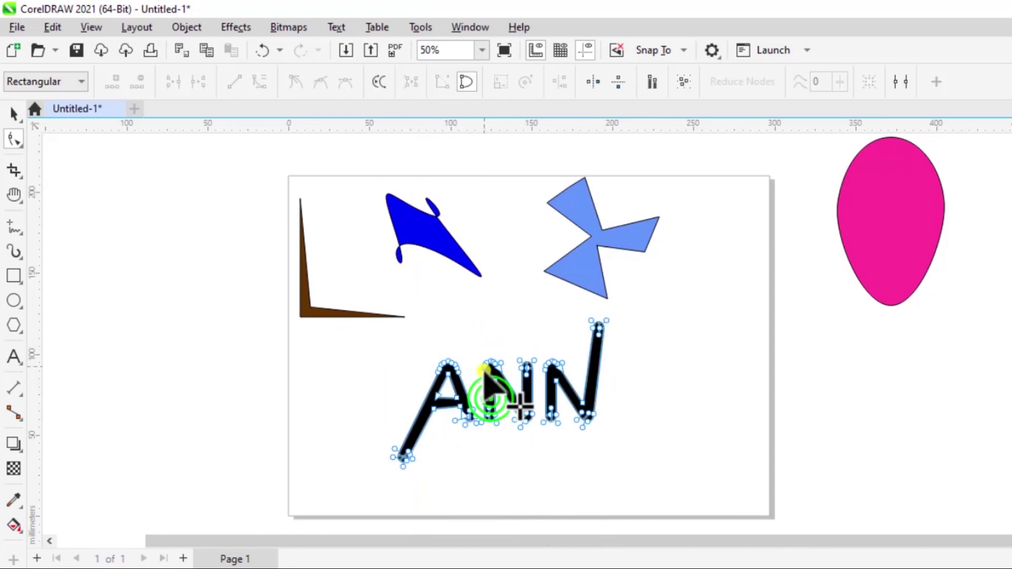
drag(468, 340, 483, 293)
click(577, 464)
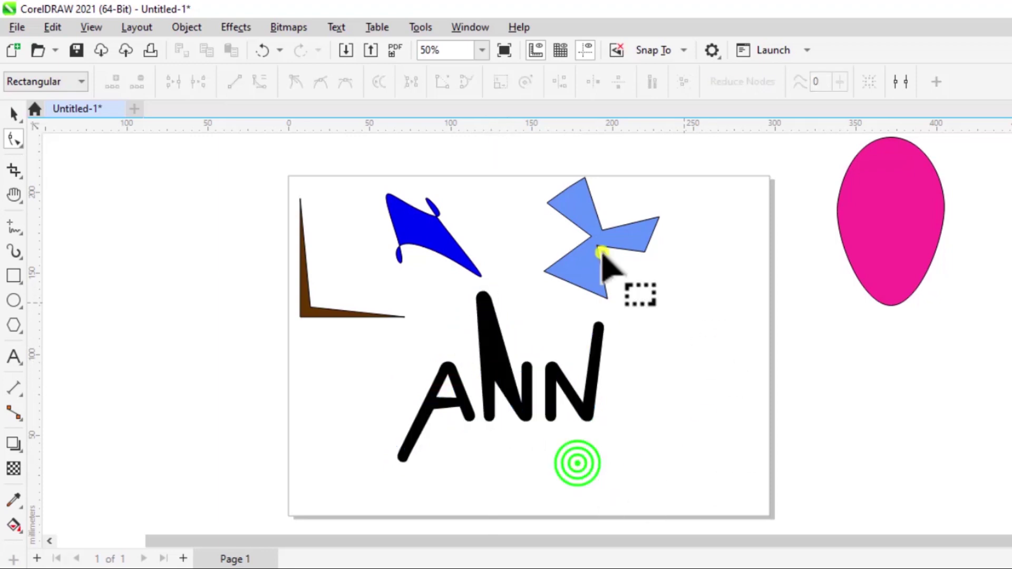